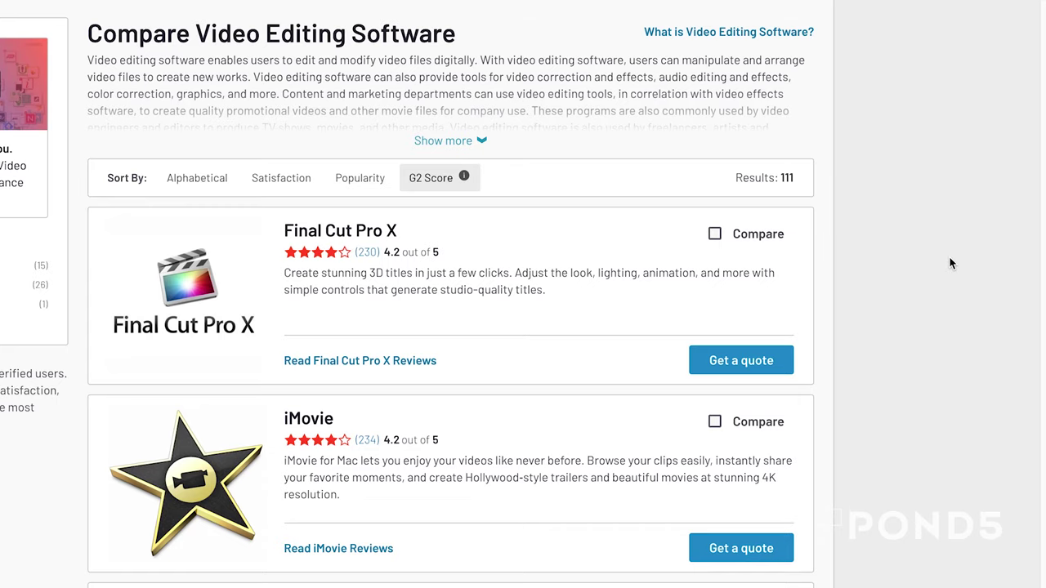
# Start a new sequence from the project's New Item menu
pyautogui.scroll(-3, 952, 256)
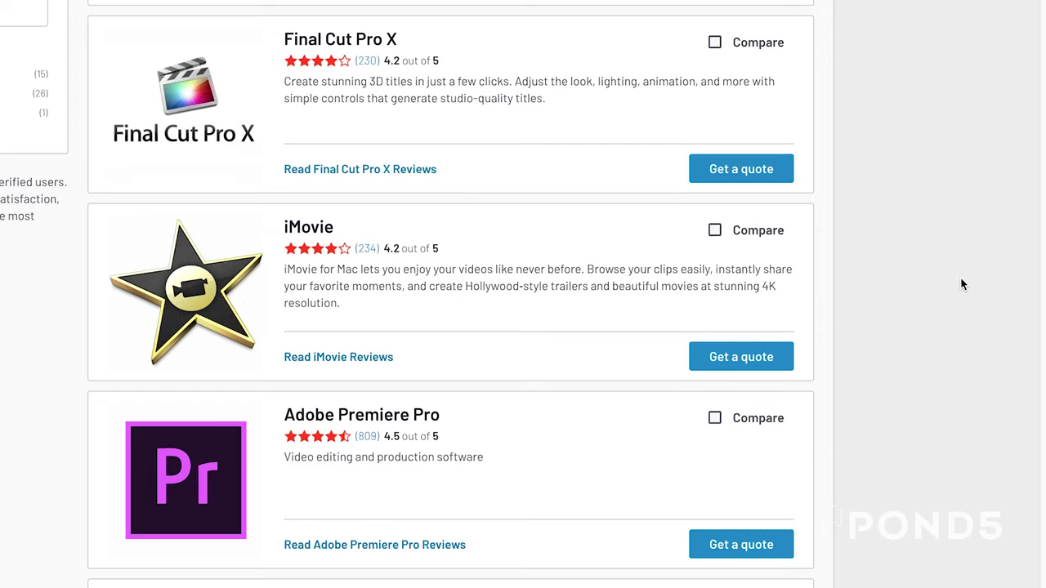
pyautogui.scroll(-6, 956, 270)
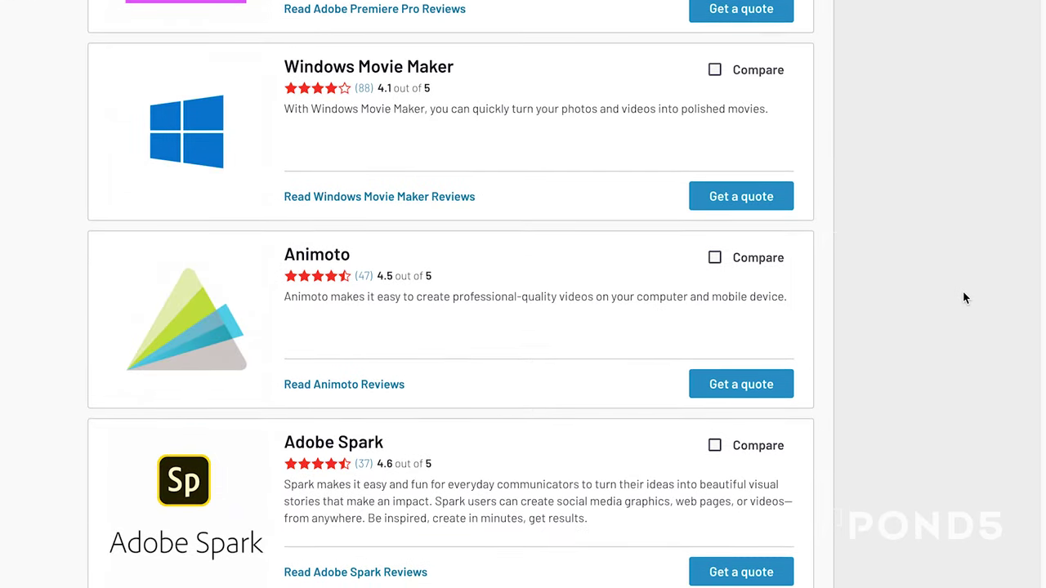
pyautogui.scroll(-5, 963, 293)
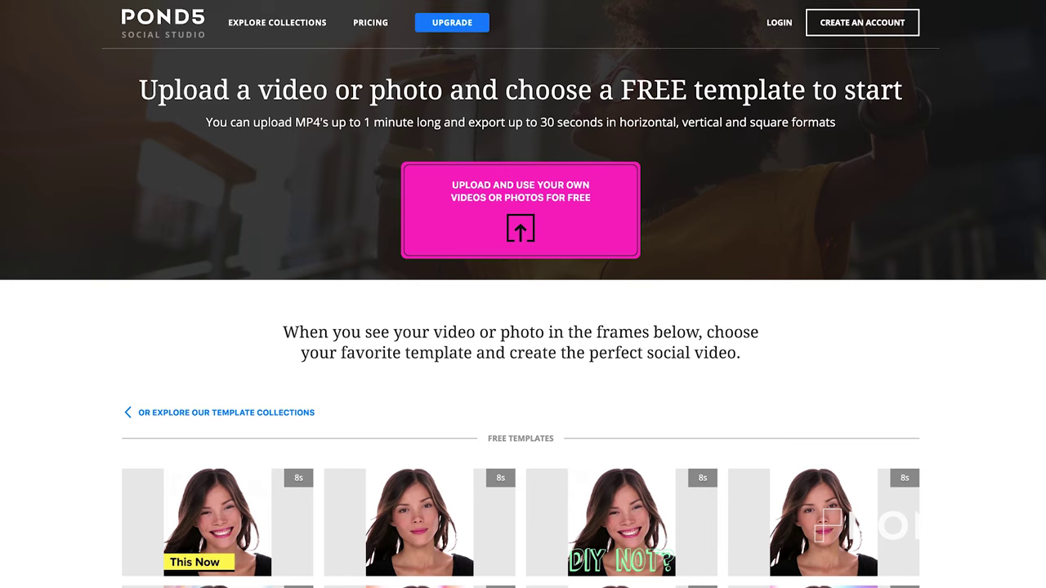
pyautogui.scroll(-5, 1040, 163)
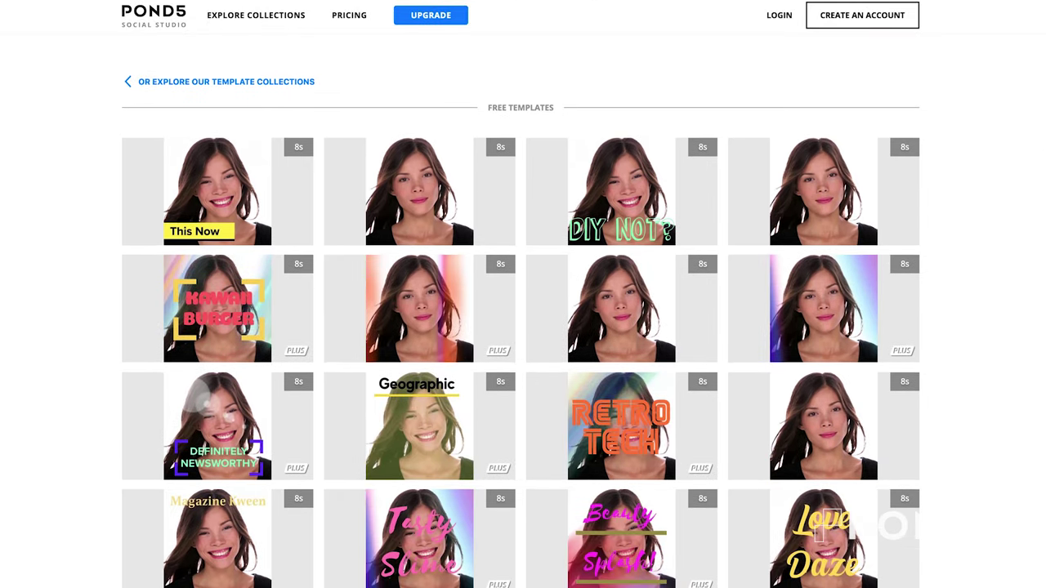
pyautogui.moveTo(636, 447)
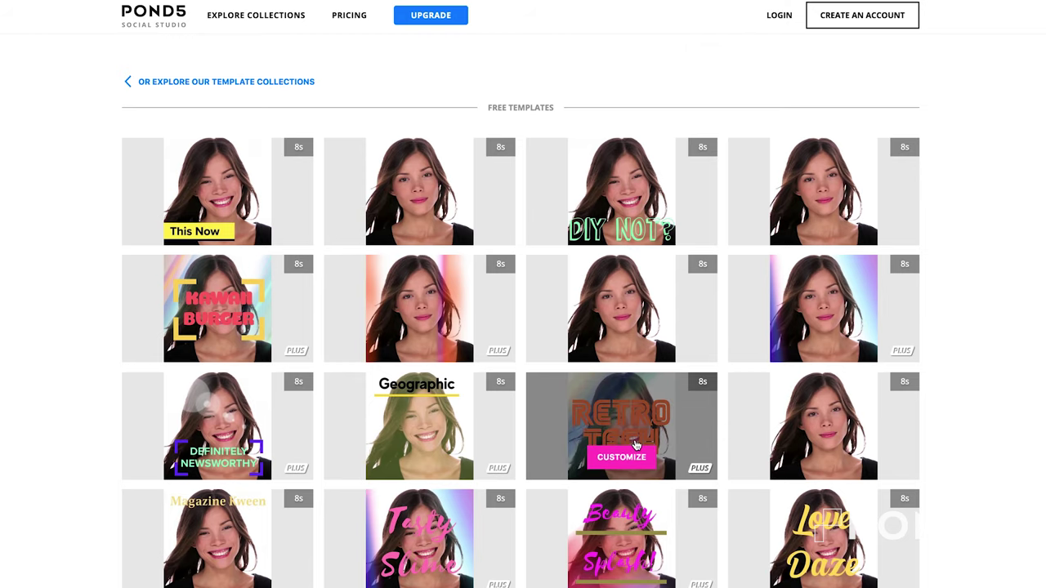
pyautogui.moveTo(804, 452)
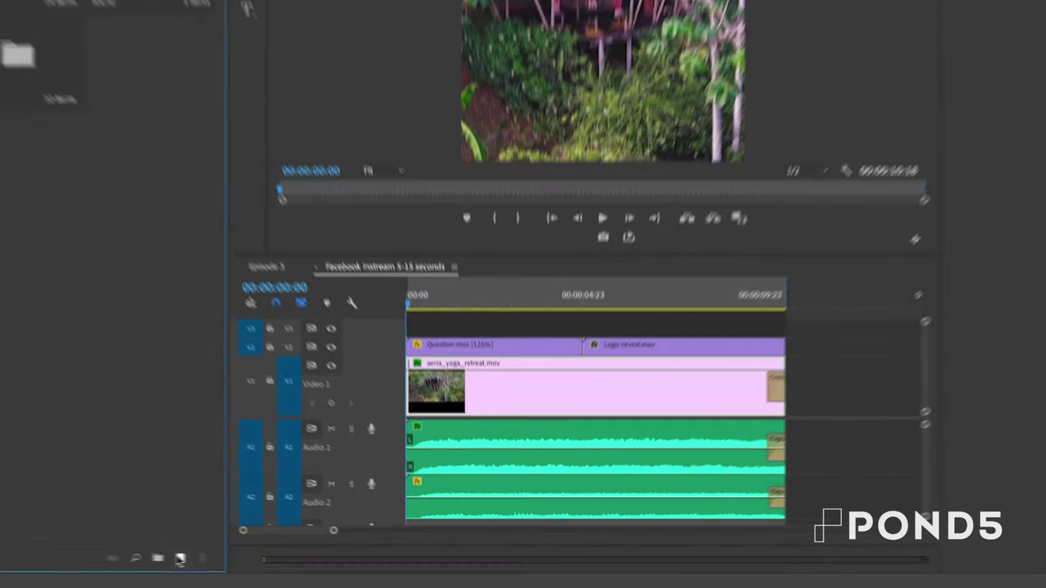
pyautogui.click(272, 565)
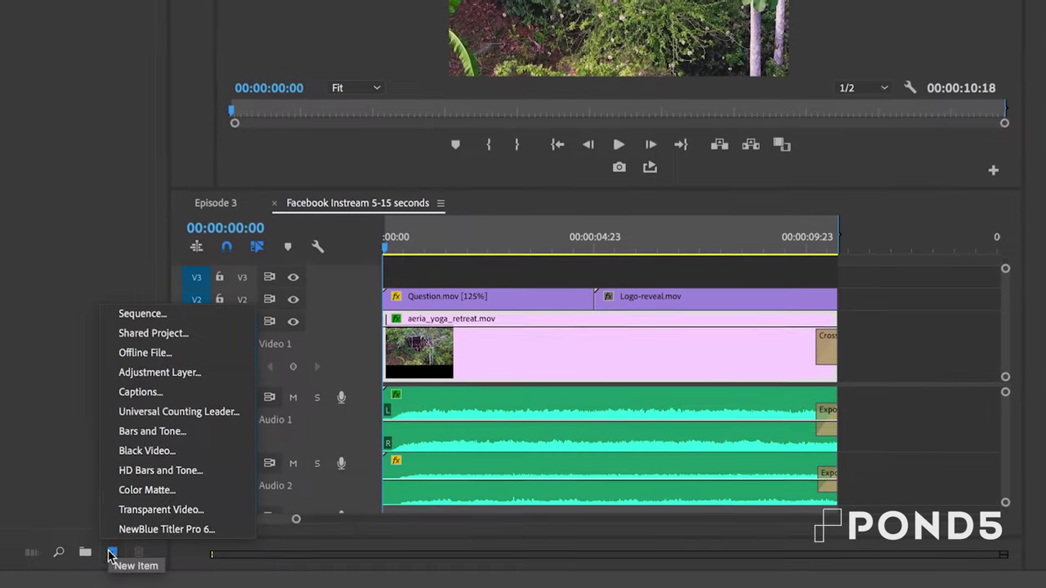
pyautogui.click(107, 313)
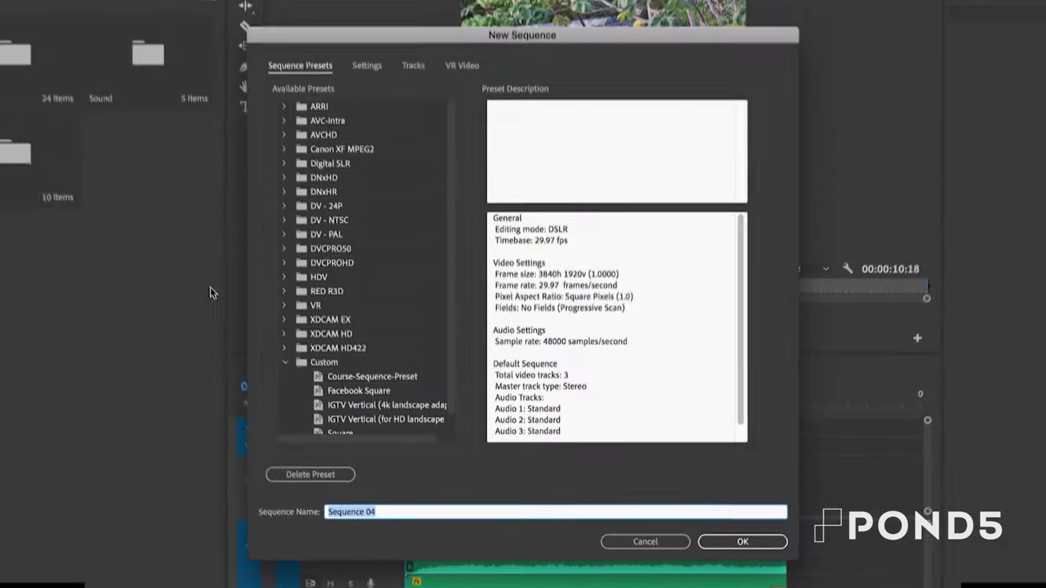
# Set the frame size to 800 × 800 and create square Sequence 04
pyautogui.click(367, 66)
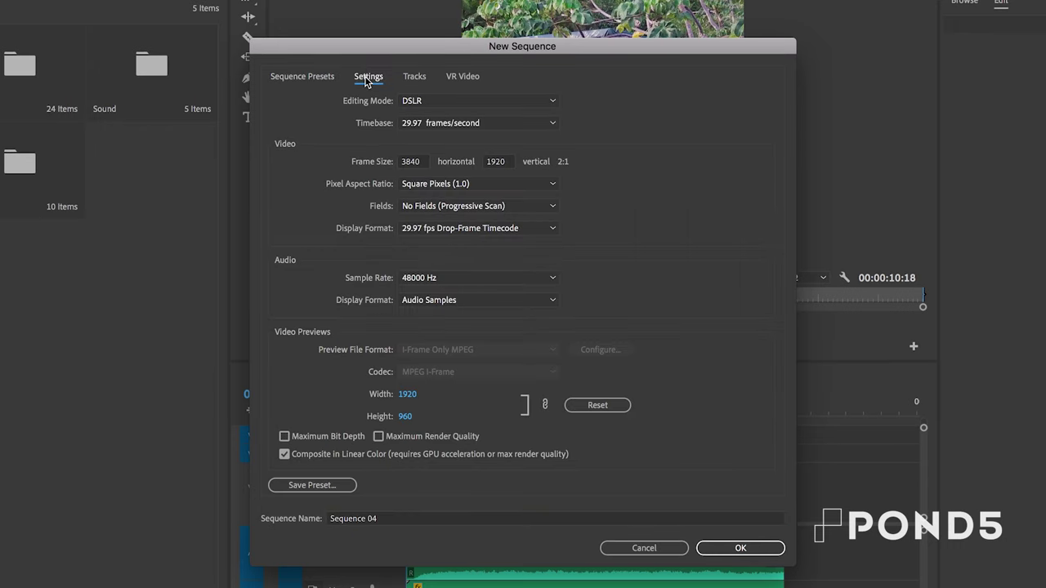
pyautogui.click(419, 162)
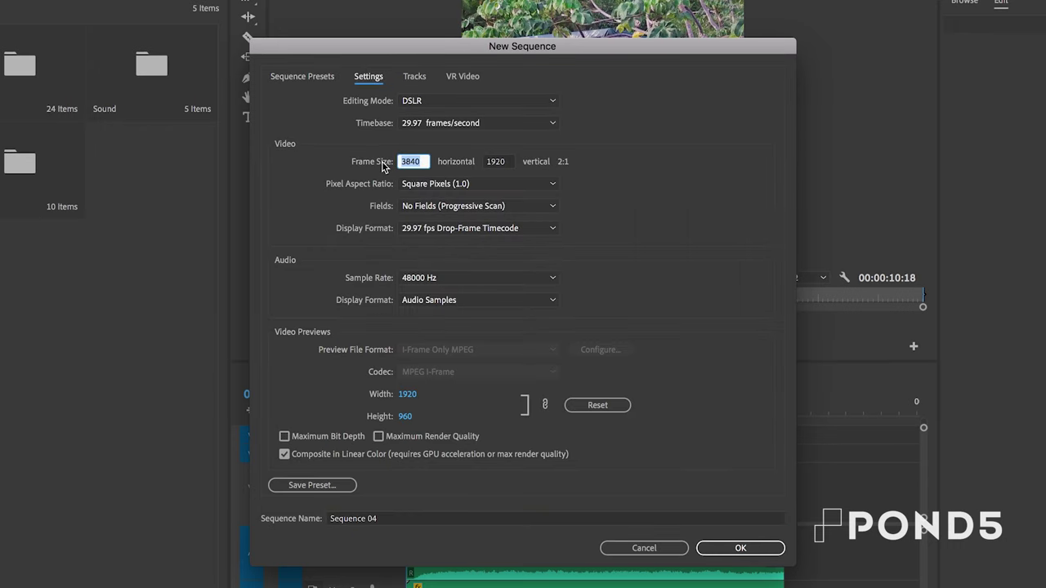
pyautogui.press('Tab')
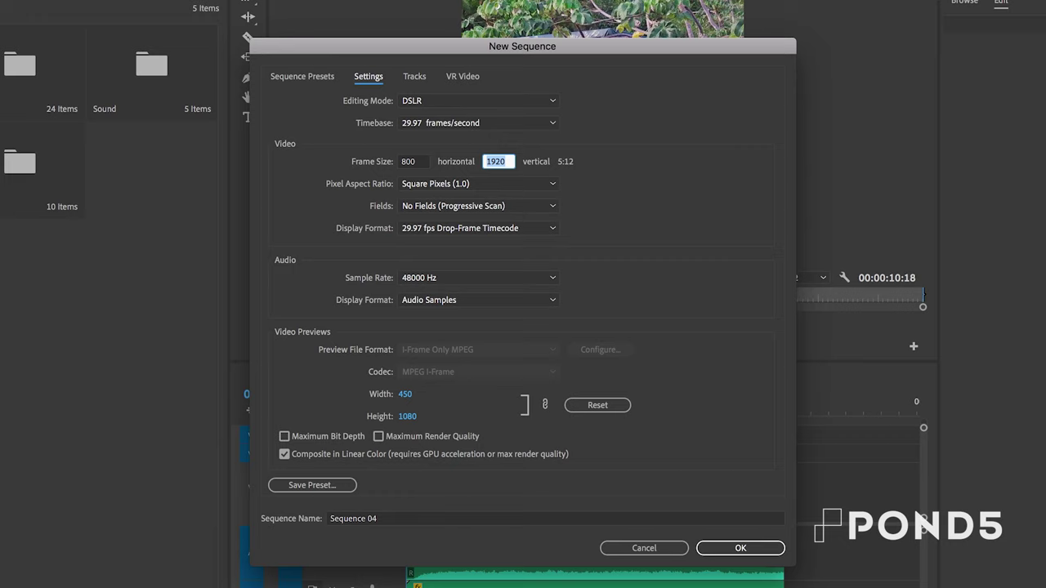
pyautogui.write('800')
pyautogui.click(645, 212)
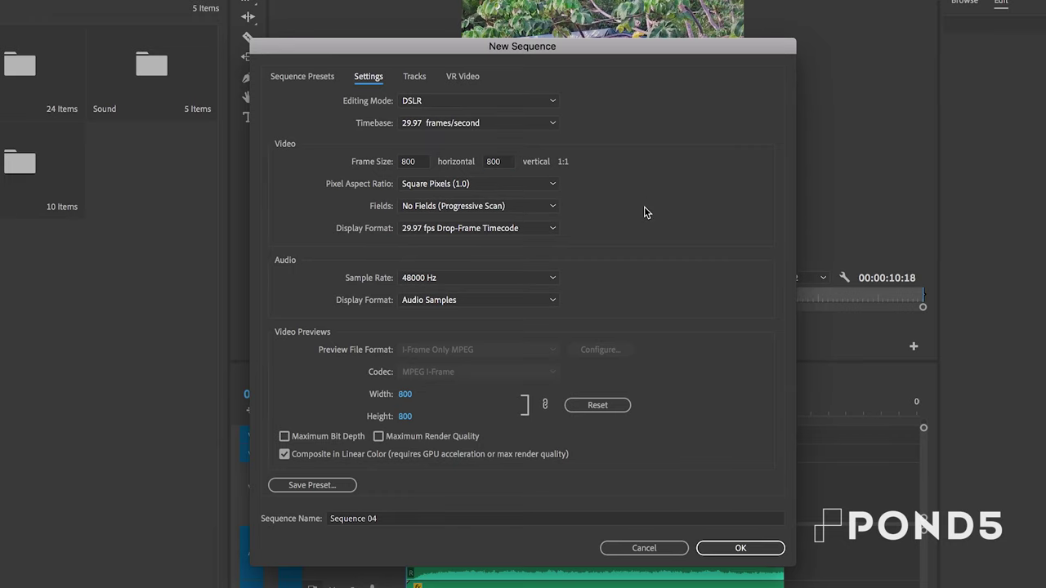
pyautogui.click(740, 550)
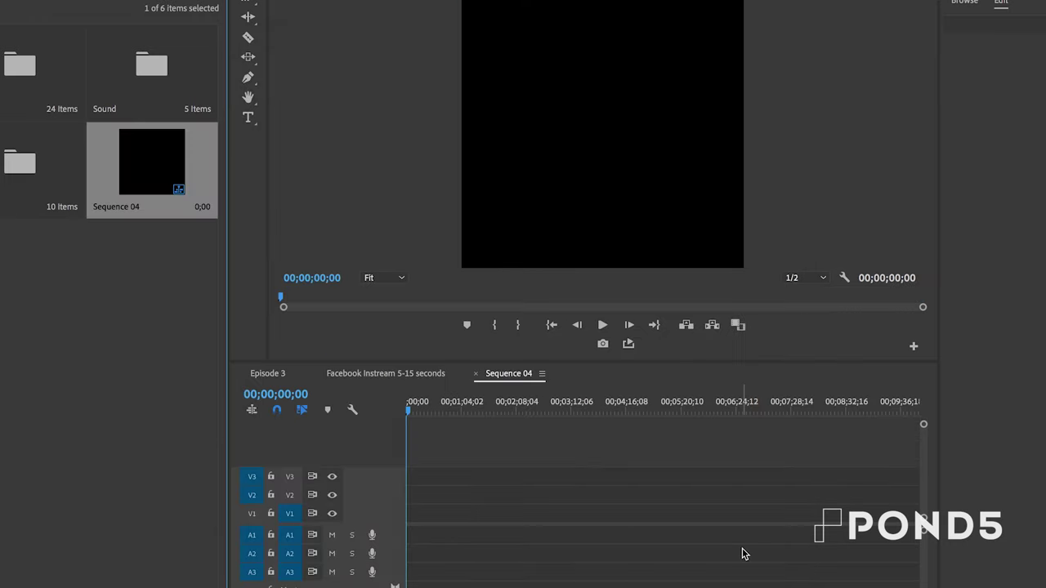
# Place waterfall_costarica.mov then massage.mov on V1 of Sequence 04, keeping the sequence settings
pyautogui.doubleClick(23, 114)
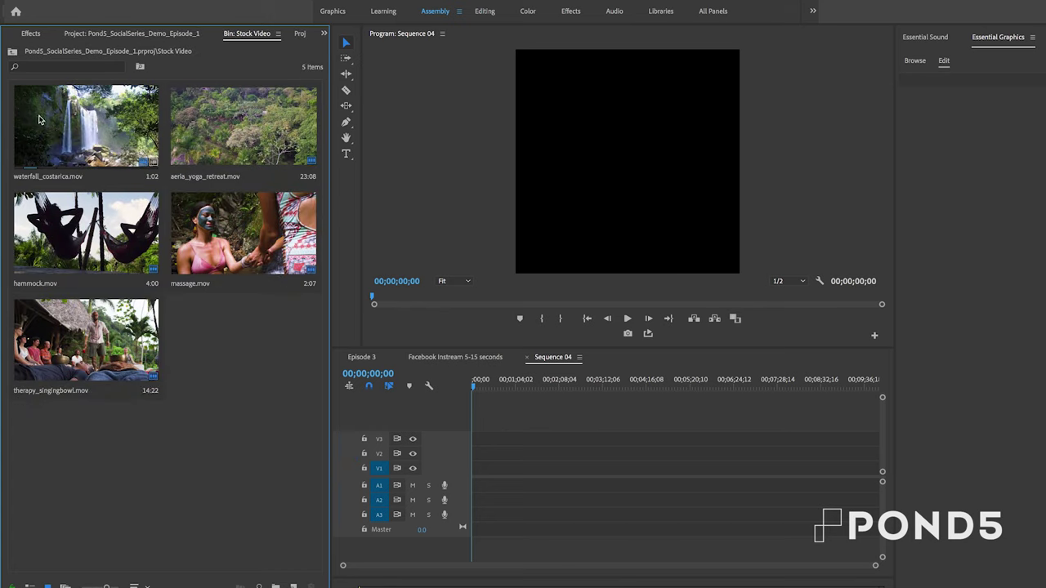
pyautogui.moveTo(57, 133); pyautogui.dragTo(472, 467)
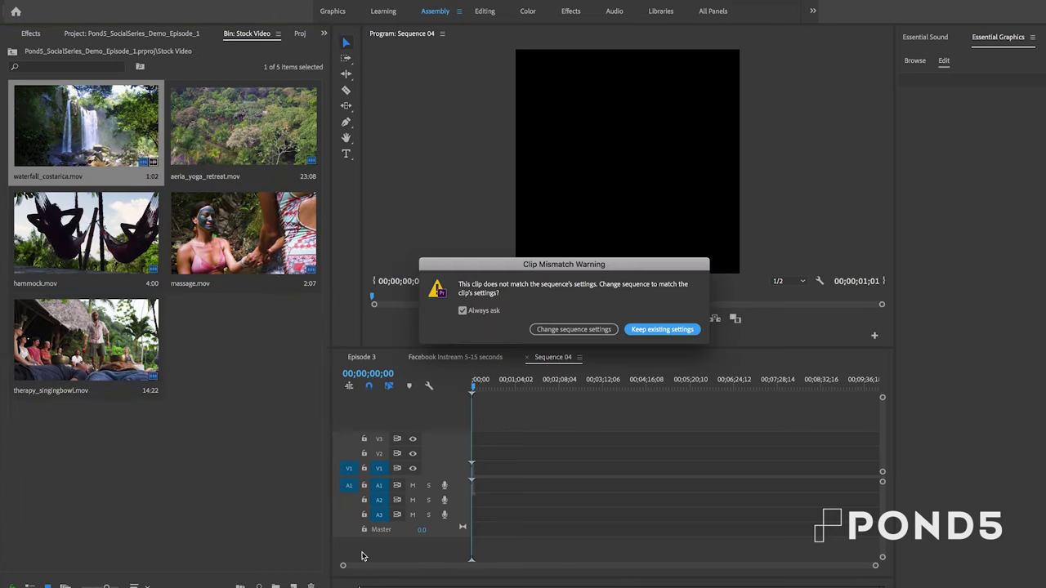
pyautogui.click(662, 329)
pyautogui.moveTo(343, 564); pyautogui.dragTo(572, 562)
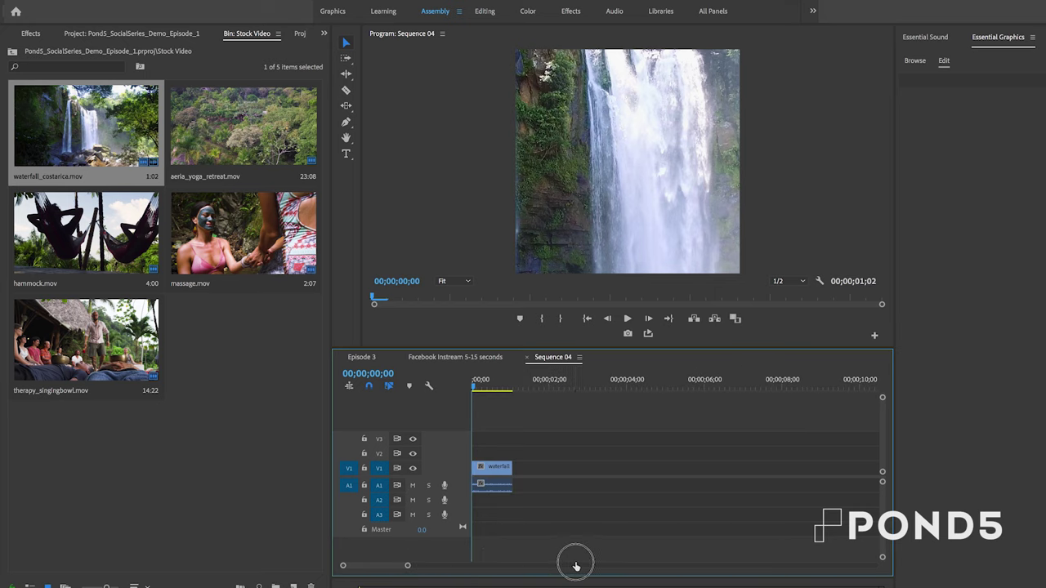
pyautogui.moveTo(244, 233); pyautogui.dragTo(517, 469)
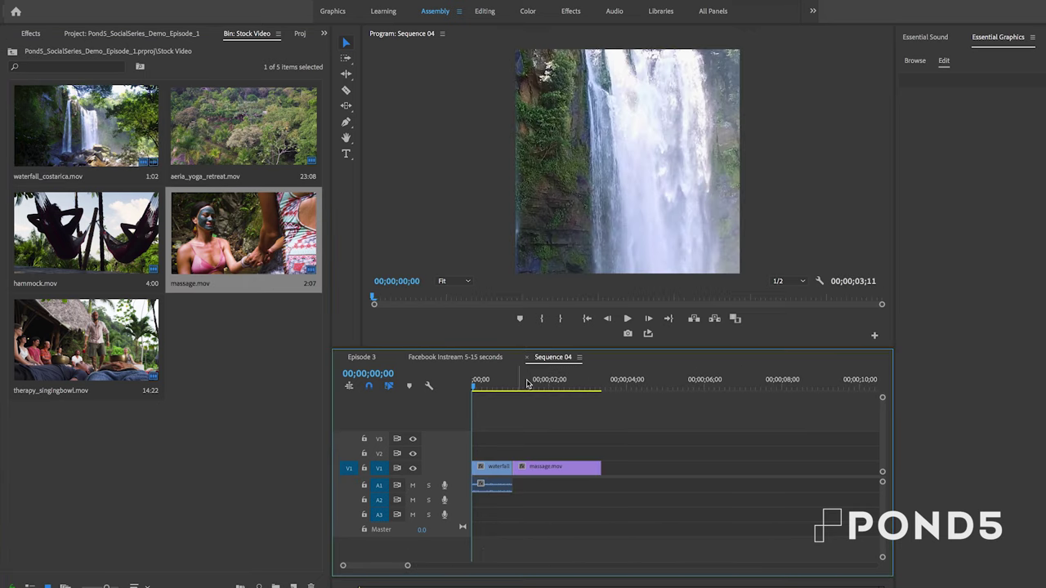
# Scale massage.mov to 40 so it fills the square frame
pyautogui.moveTo(530, 383); pyautogui.dragTo(565, 389)
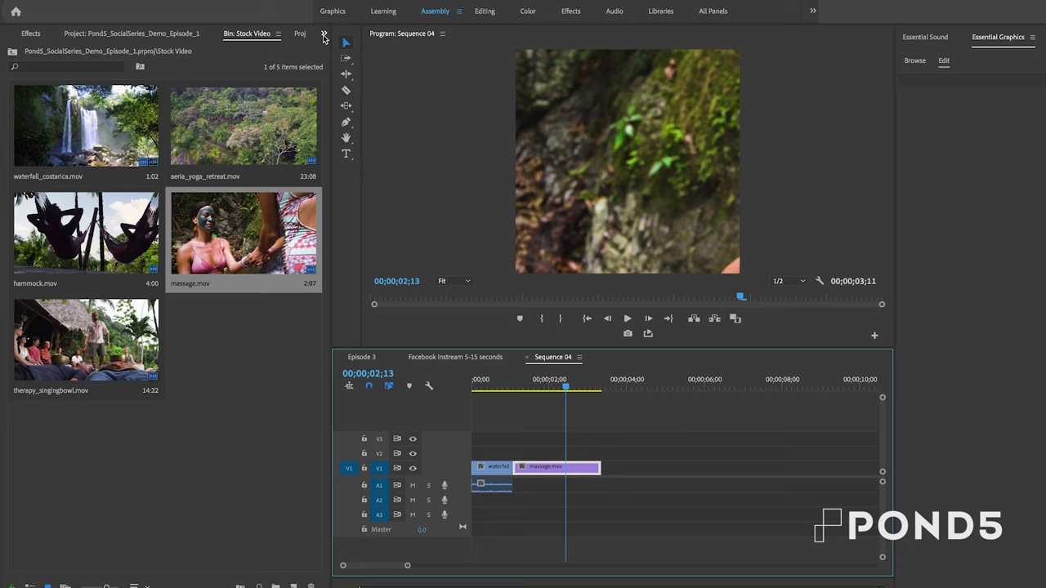
pyautogui.hotkey('shift', '5')
pyautogui.moveTo(99, 106); pyautogui.dragTo(105, 105)
# Play Sequence 04, then play the Facebook Instream 5-15 seconds sequence
pyautogui.click(447, 364)
pyautogui.press('space')
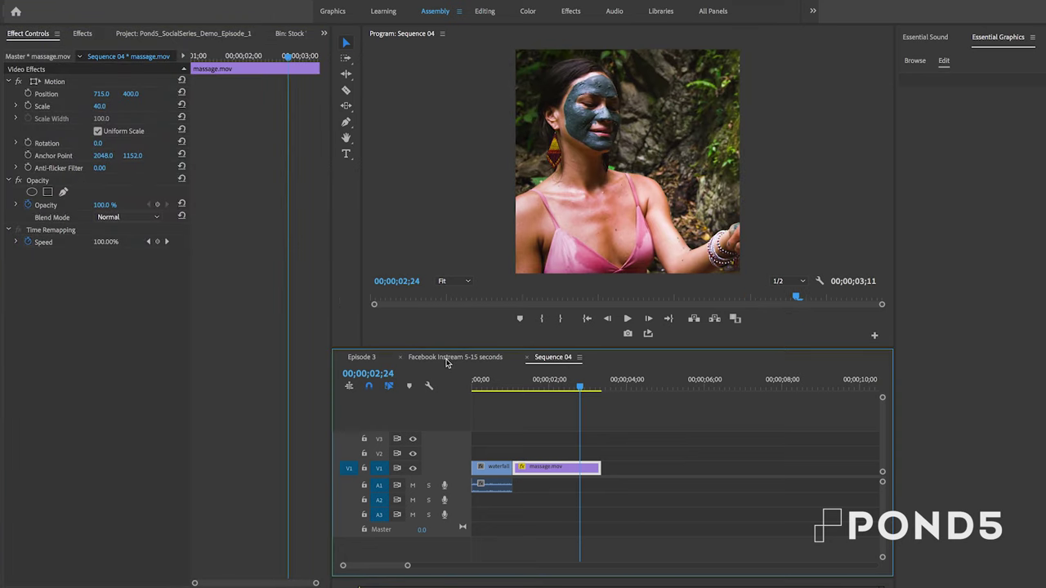
pyautogui.click(447, 361)
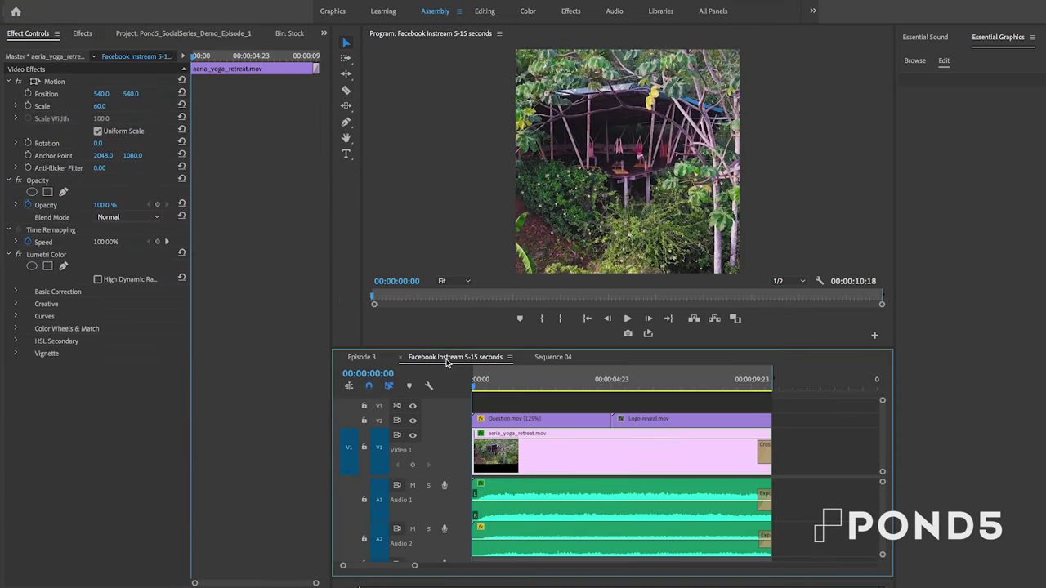
pyautogui.press('space')
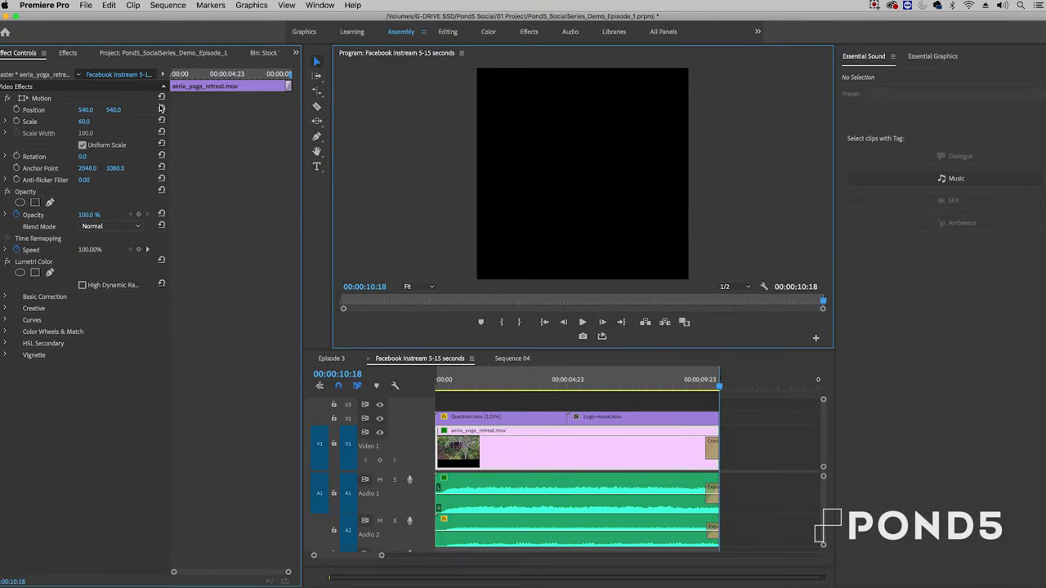
# Open the export settings for the Facebook Instream sequence, keeping H.264 format
pyautogui.click(403, 360)
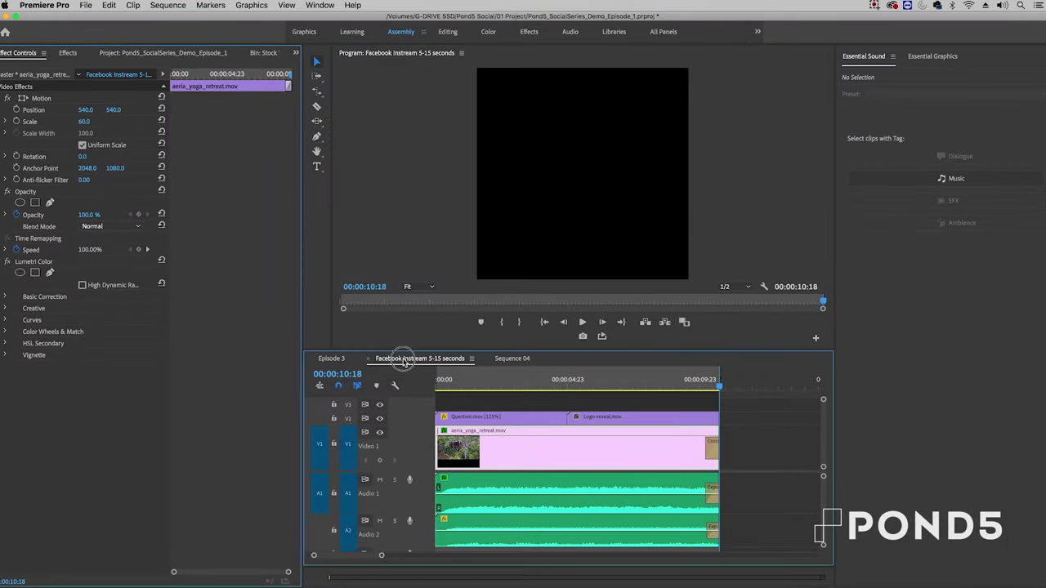
pyautogui.click(88, 7)
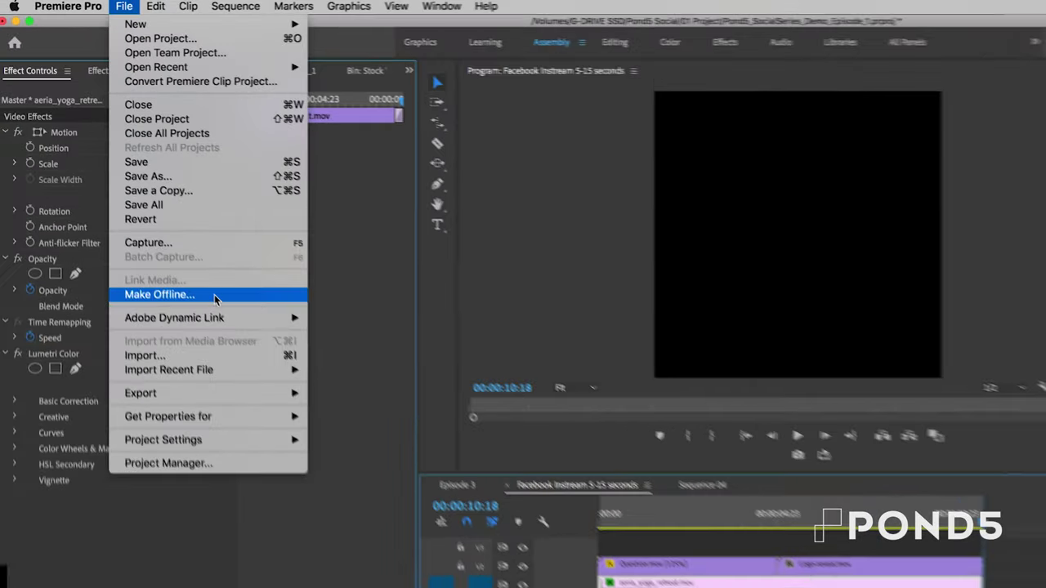
pyautogui.moveTo(163, 295)
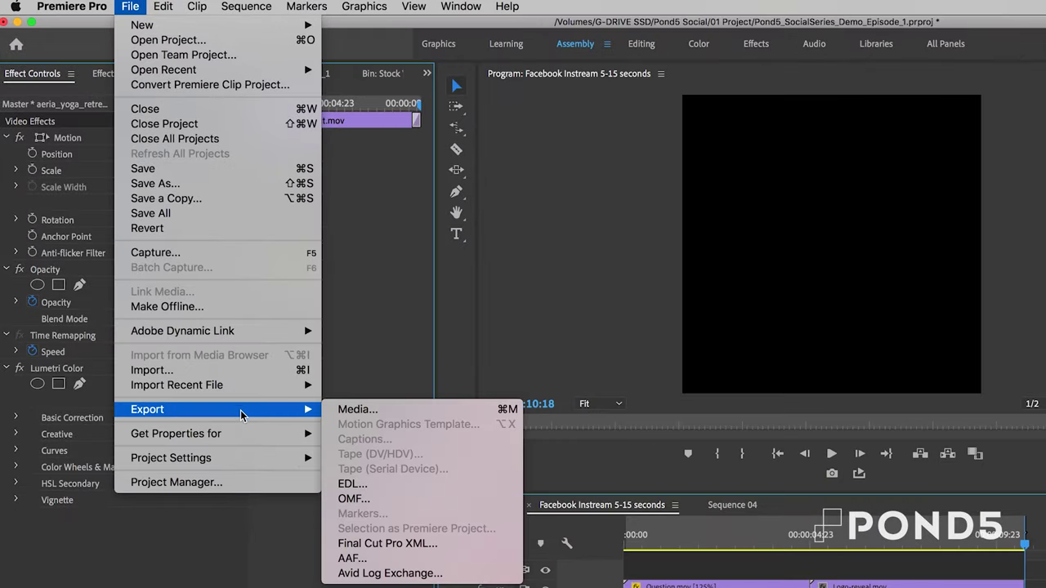
pyautogui.click(406, 416)
pyautogui.click(698, 84)
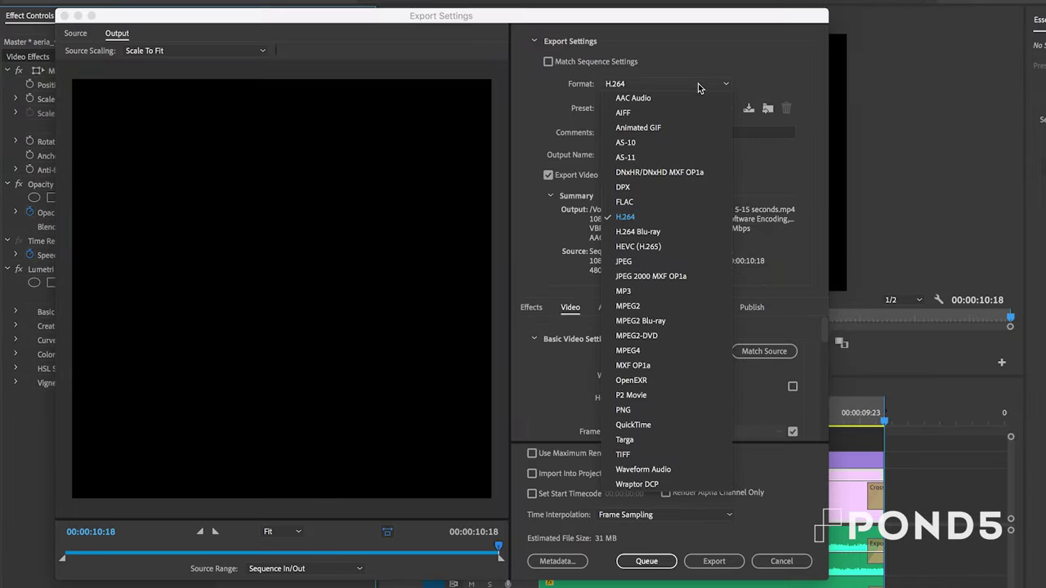
pyautogui.click(660, 217)
# Try the Facebook 1080p Full HD preset and preview frames around 00:00:04:08
pyautogui.click(691, 111)
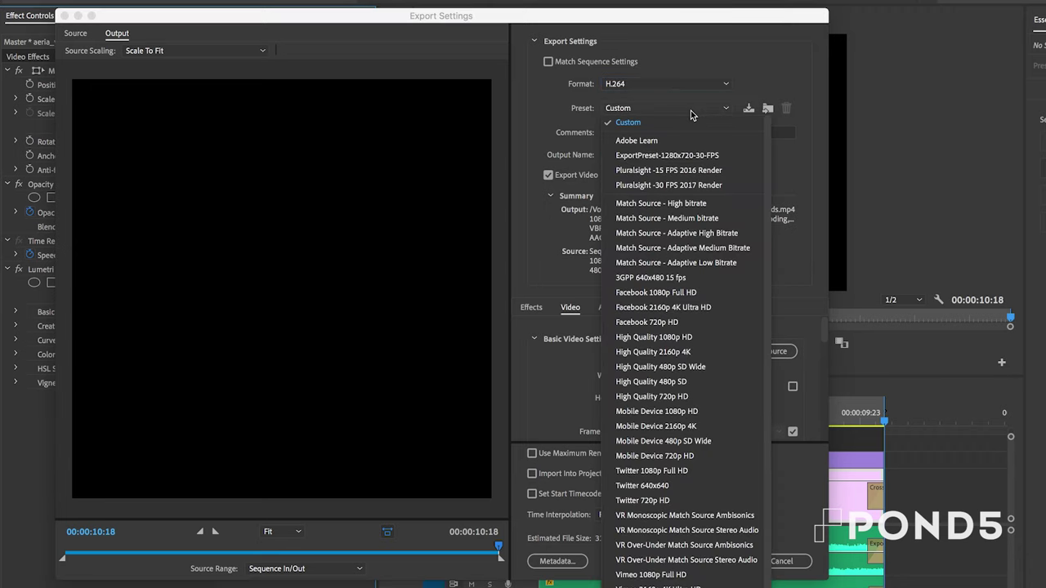
pyautogui.click(687, 293)
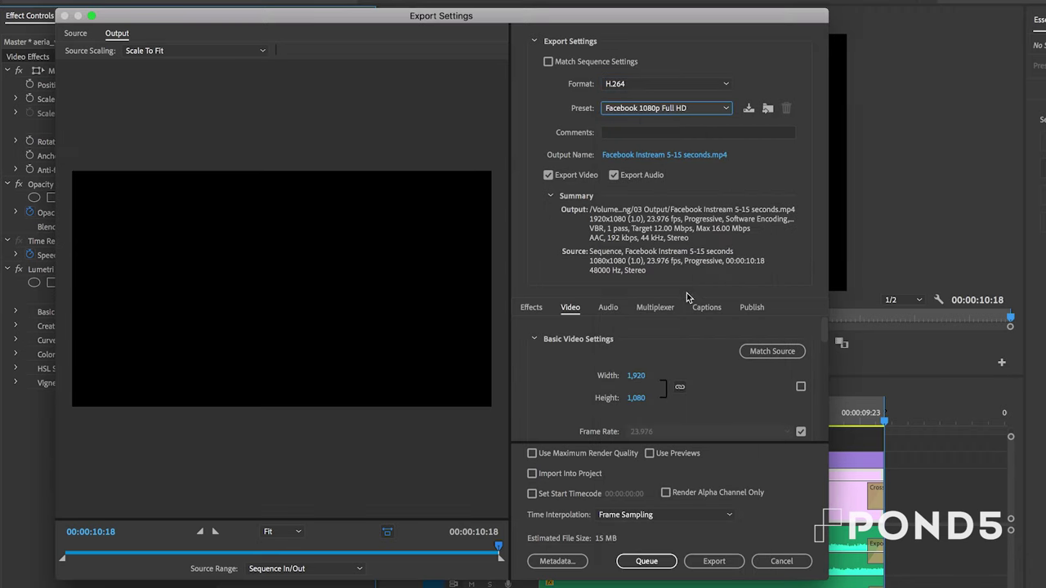
pyautogui.click(240, 549)
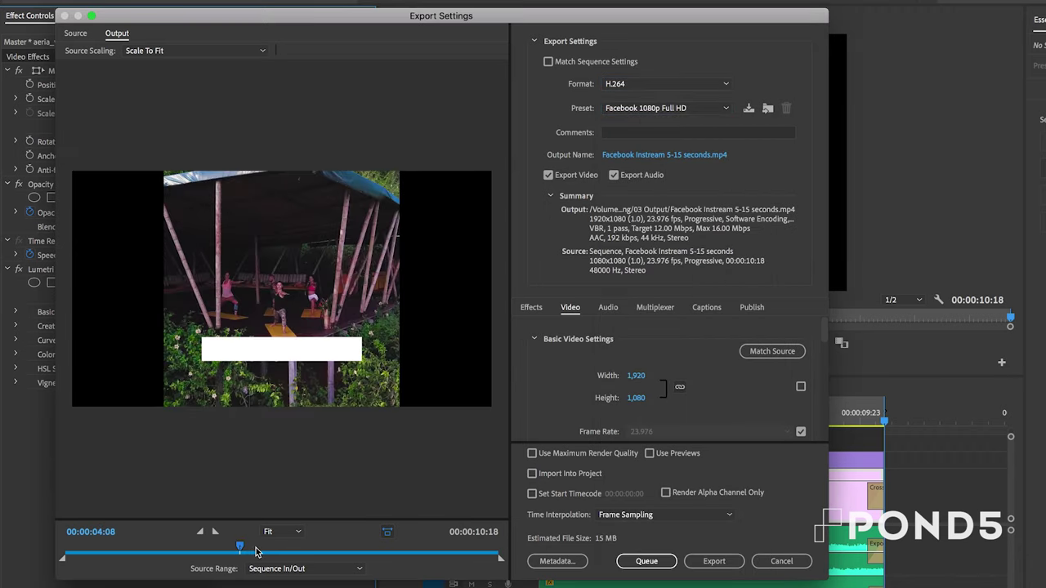
pyautogui.moveTo(283, 553); pyautogui.dragTo(317, 553)
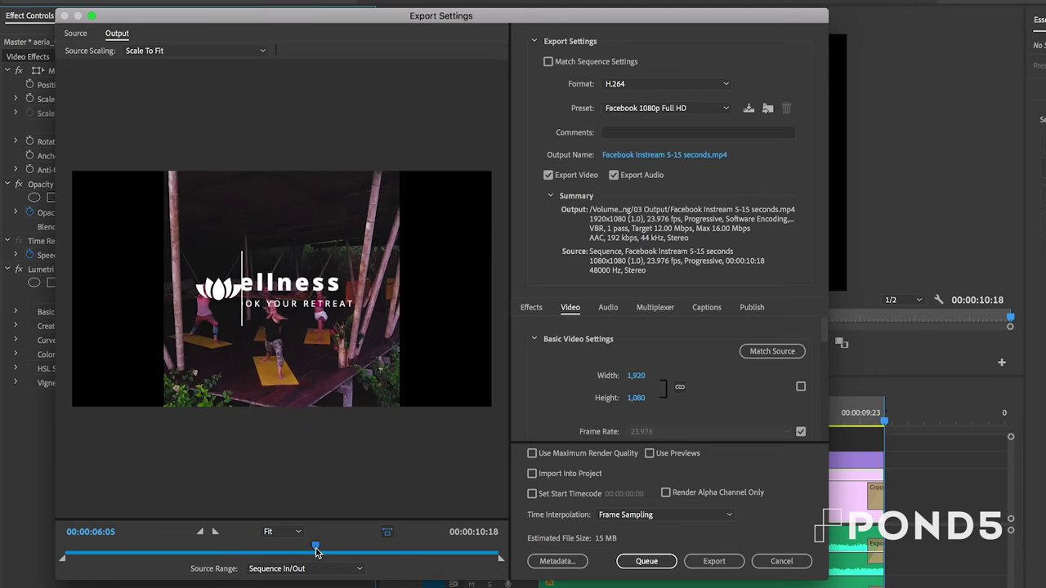
# Switch to the Match Source - High bitrate preset and start the export
pyautogui.click(716, 108)
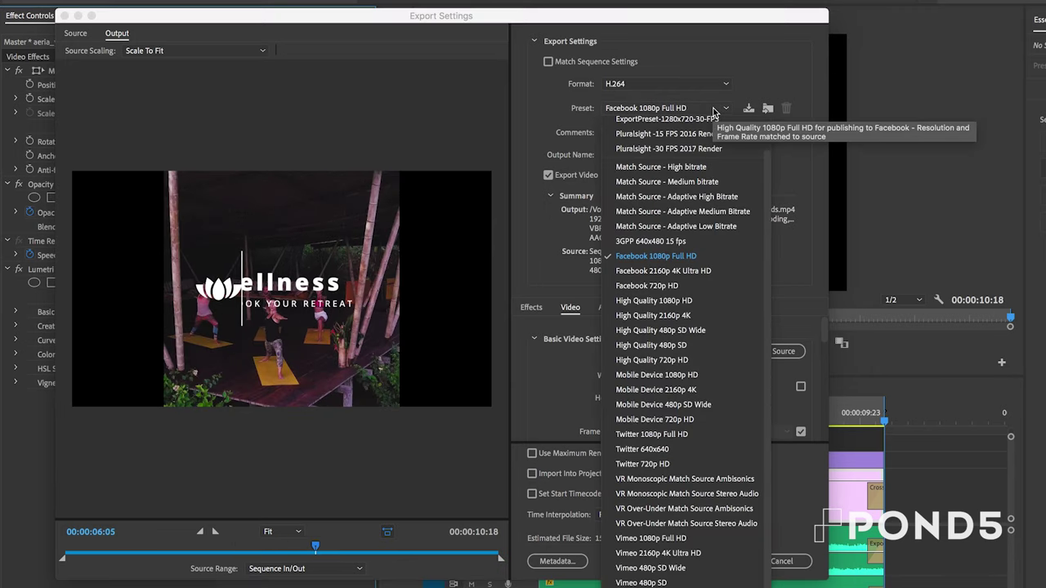
pyautogui.click(692, 167)
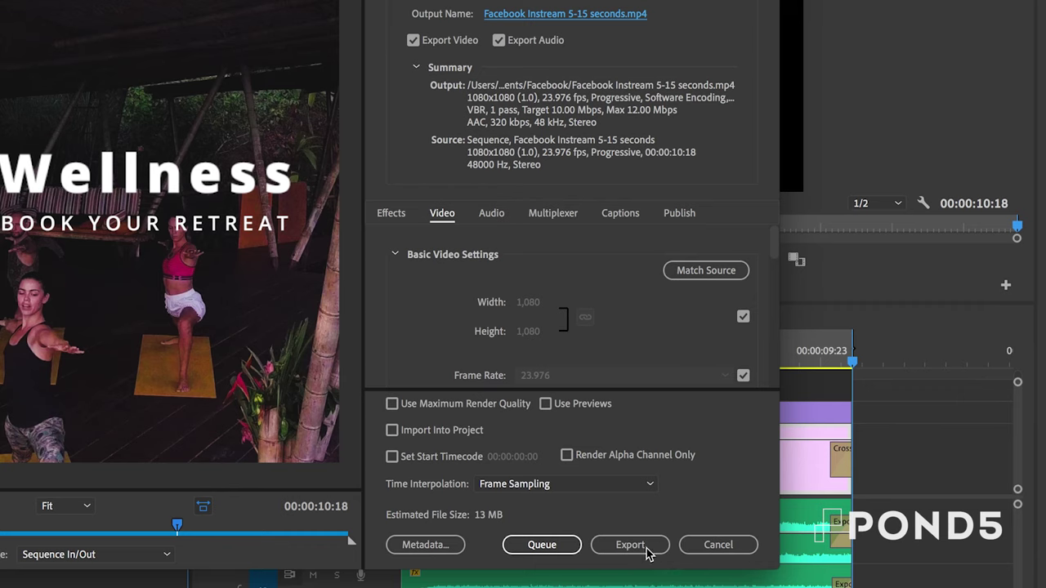
pyautogui.click(645, 552)
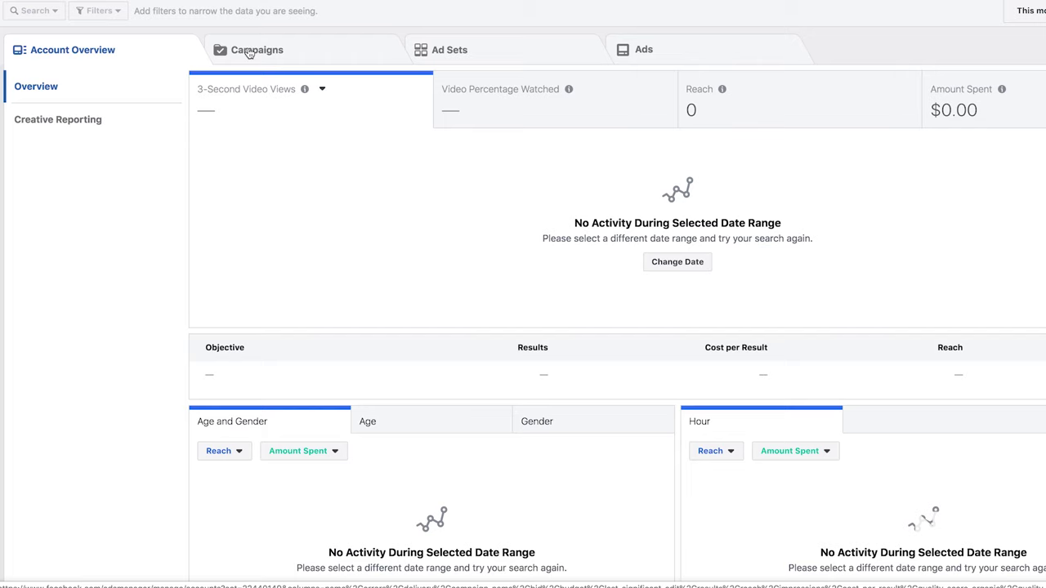
# Create a Conversions campaign named Test Campaign and edit its daily budget
pyautogui.click(319, 54)
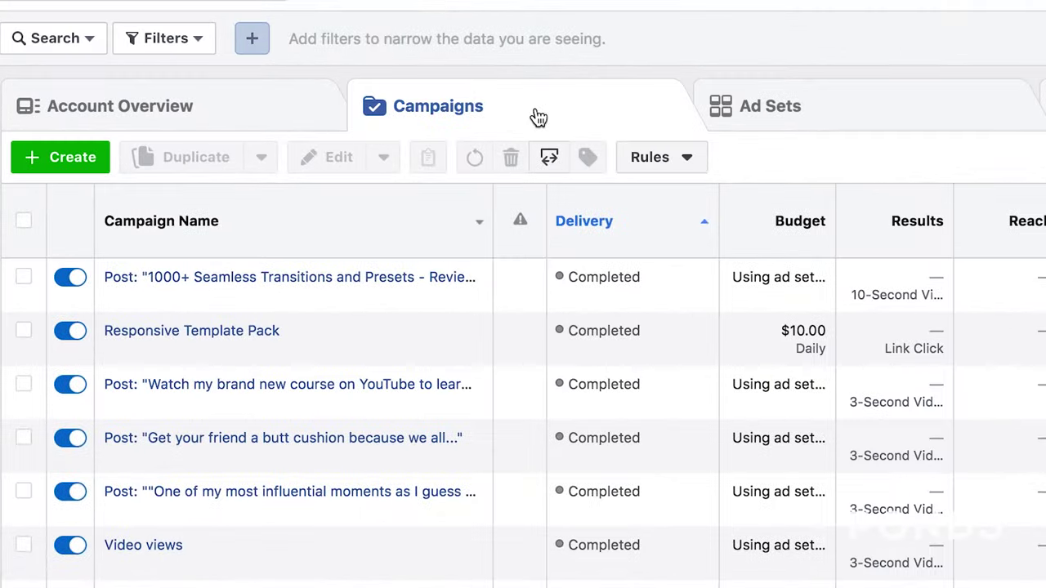
pyautogui.click(70, 160)
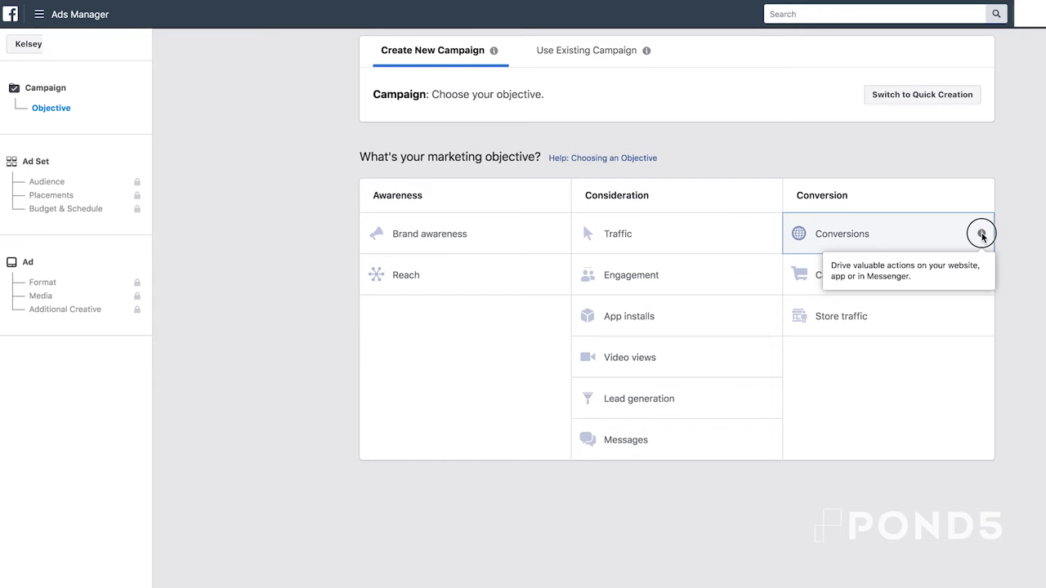
pyautogui.click(910, 236)
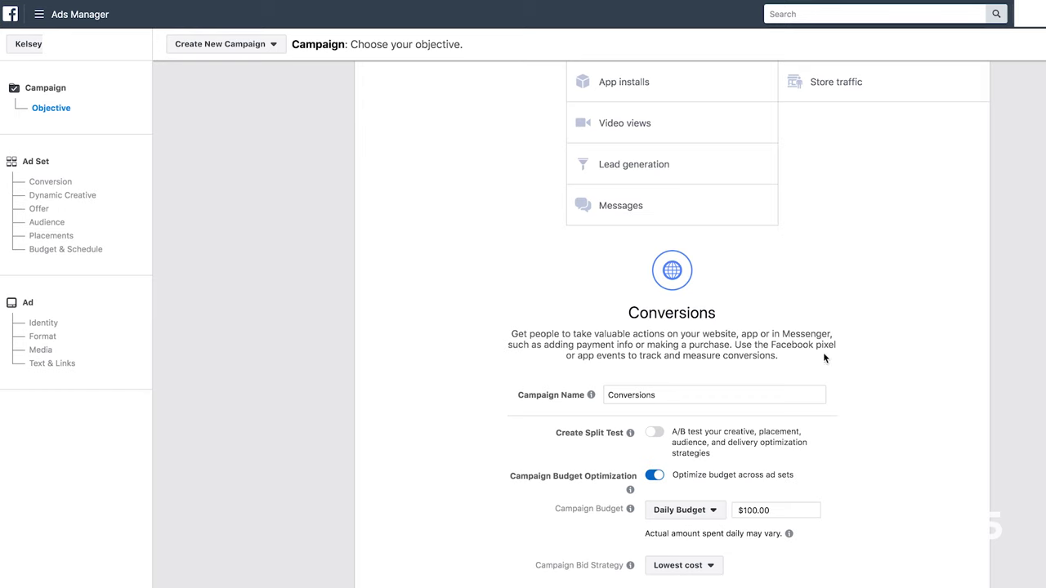
pyautogui.write('Test Campaign')
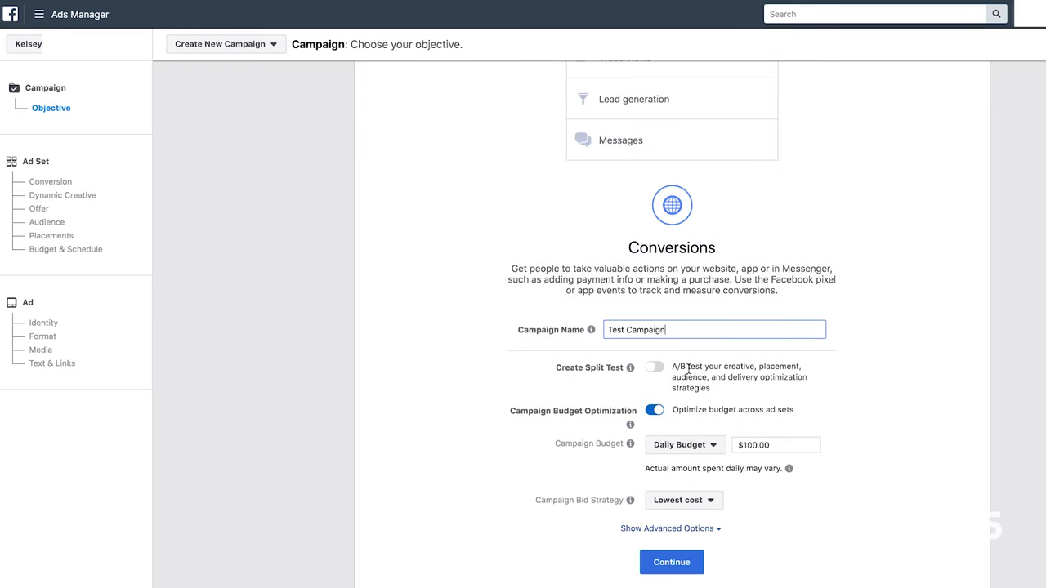
pyautogui.click(747, 447)
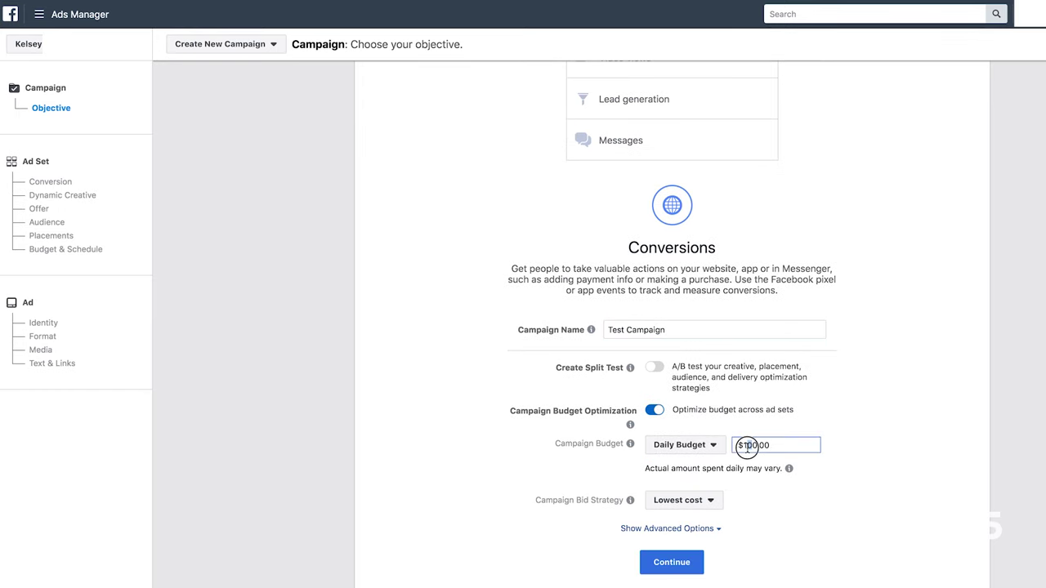
# Continue to the ad set and choose Purchase as the website conversion event
pyautogui.click(672, 562)
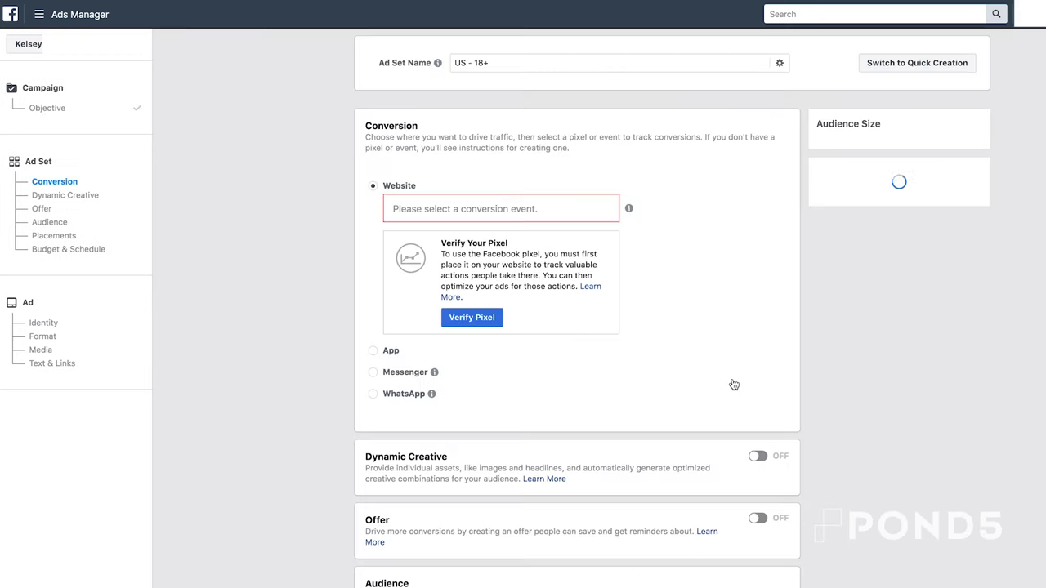
pyautogui.click(445, 214)
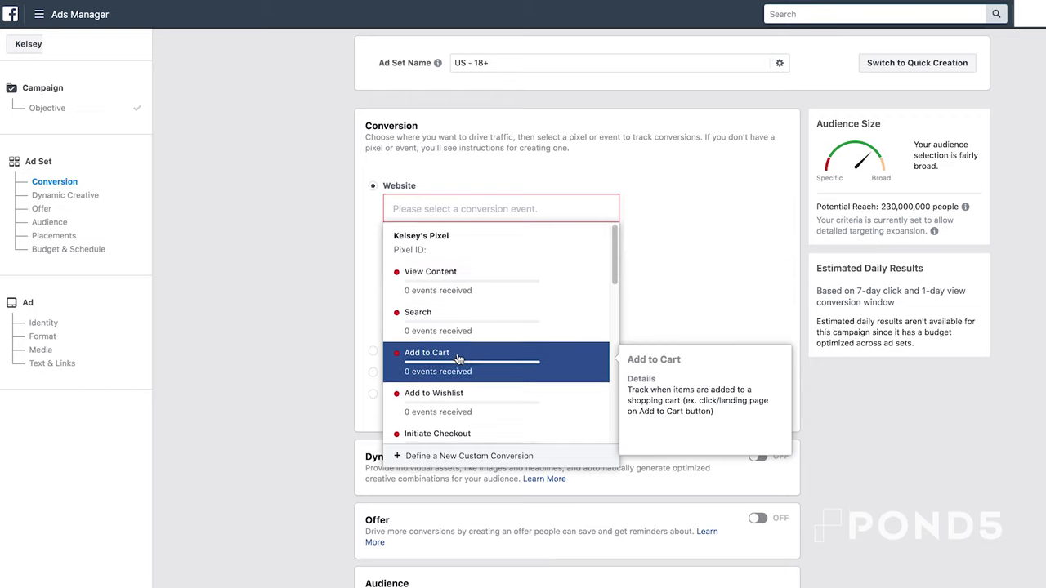
pyautogui.scroll(-2, 448, 368)
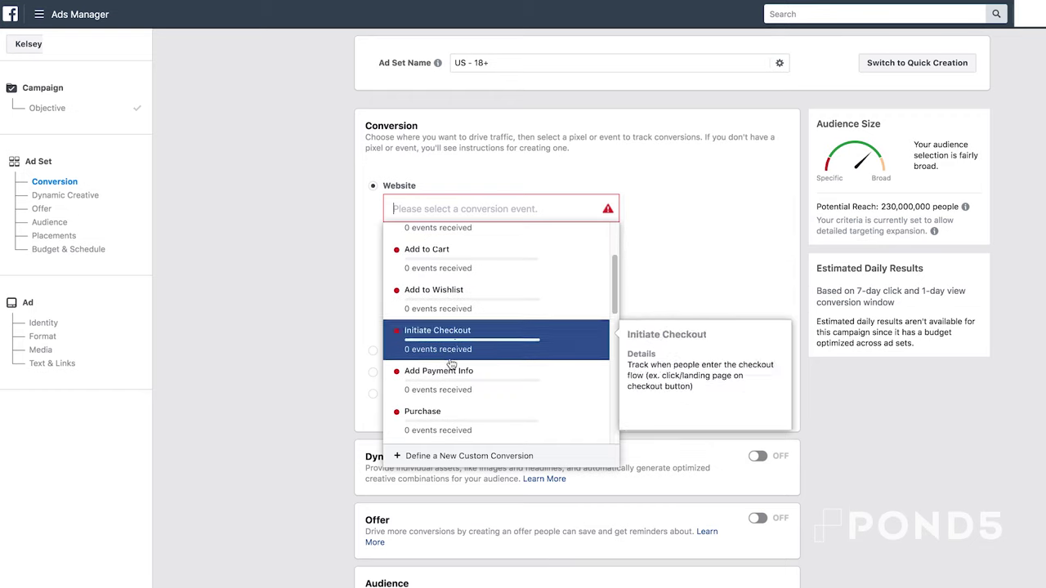
pyautogui.click(439, 412)
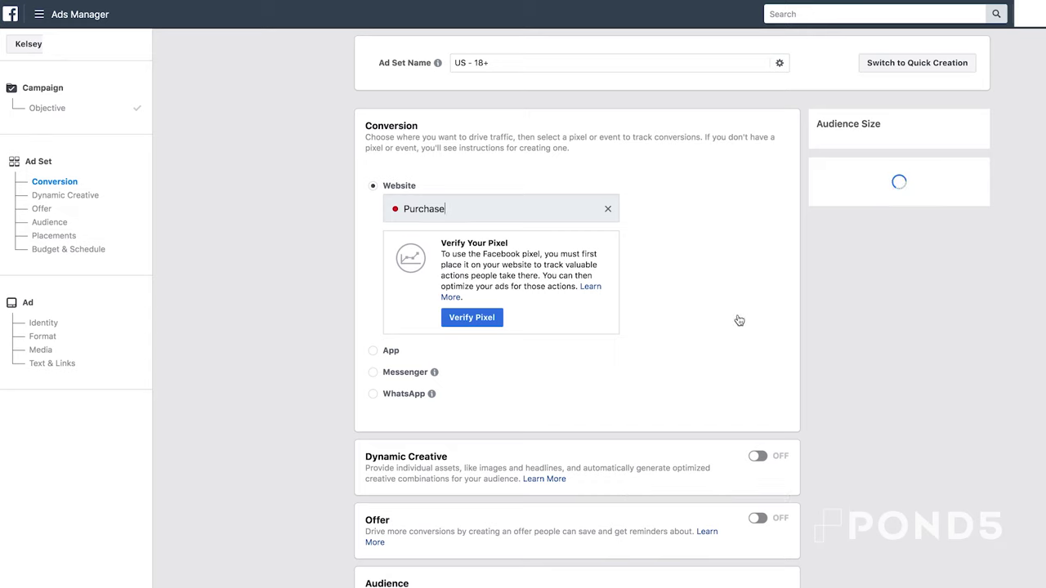
pyautogui.scroll(-1, 724, 325)
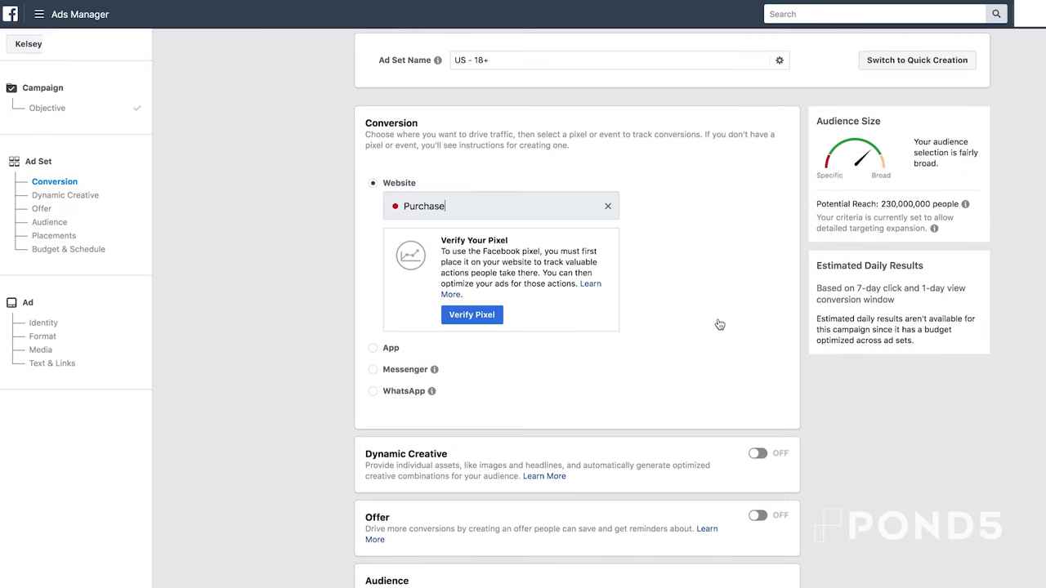
pyautogui.scroll(-1, 719, 325)
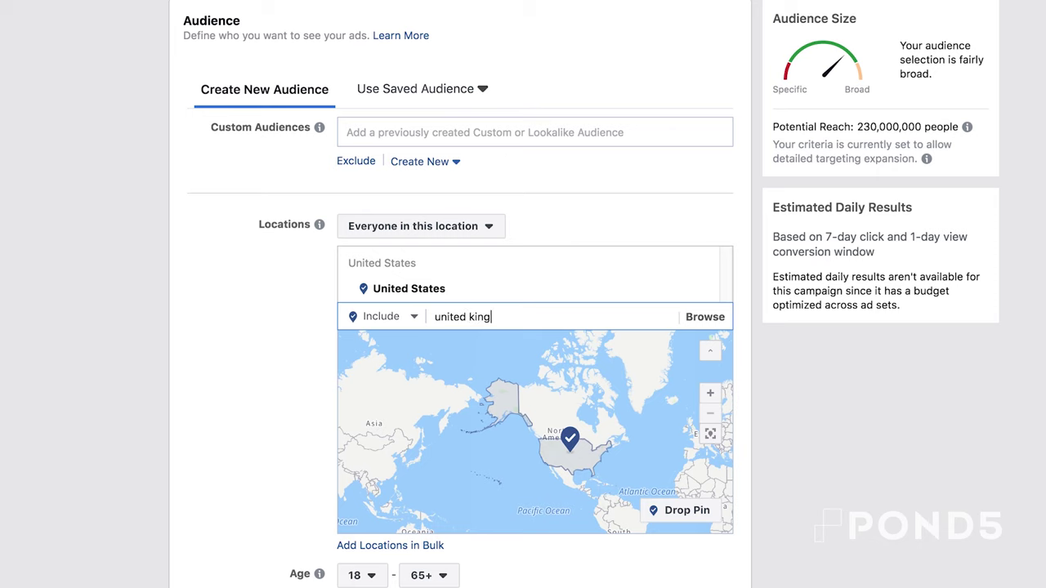
# Add United Kingdom, India and Canada to the ad set's target locations
pyautogui.write('dom')
pyautogui.press('Return')
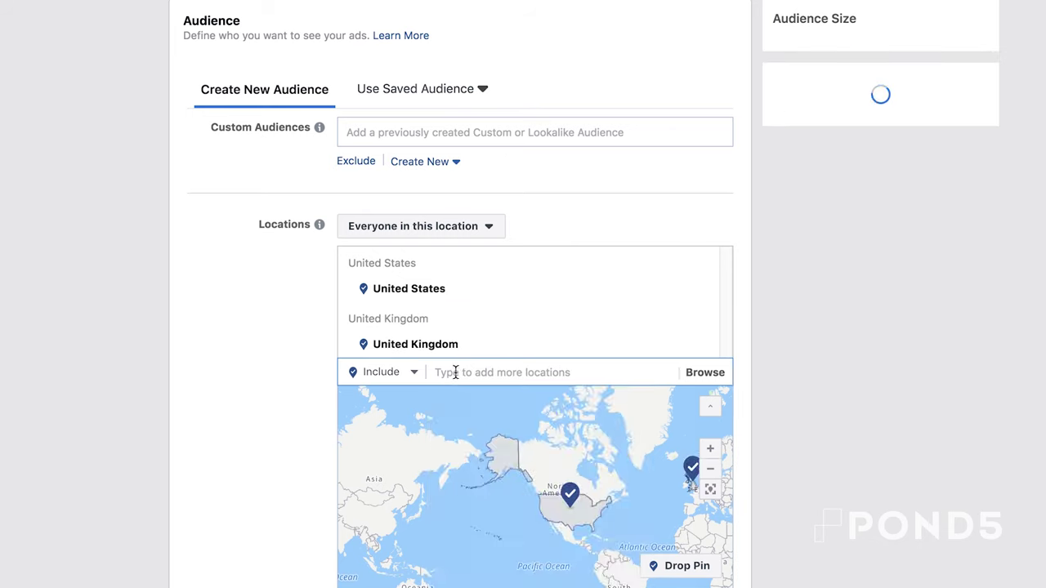
pyautogui.write('india')
pyautogui.click(462, 398)
pyautogui.write('Canada')
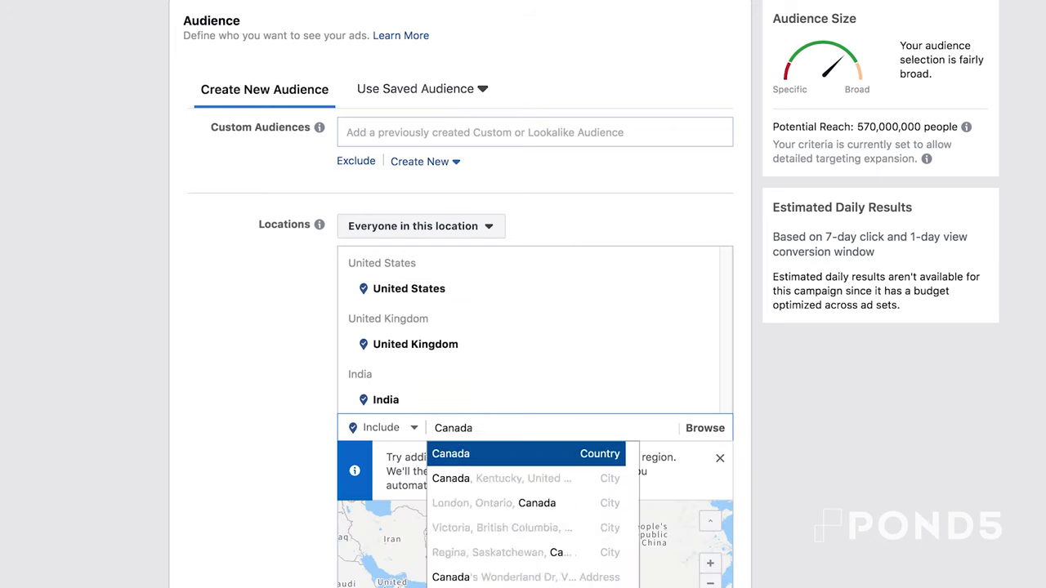
pyautogui.click(575, 501)
pyautogui.scroll(-10, 676, 491)
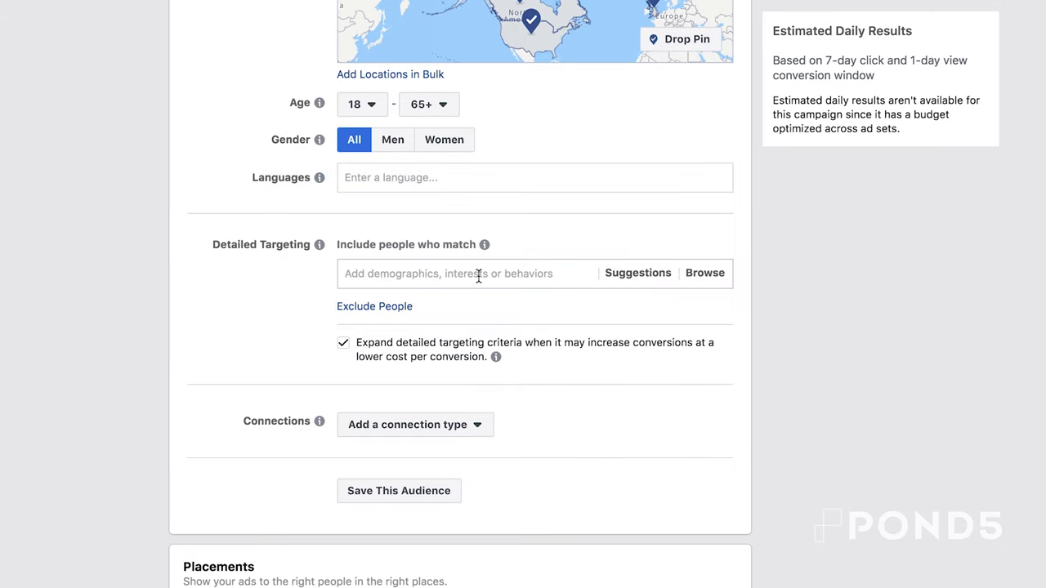
# Add Yoga, Travel and Meditation as detailed targeting interests
pyautogui.write('Yoga')
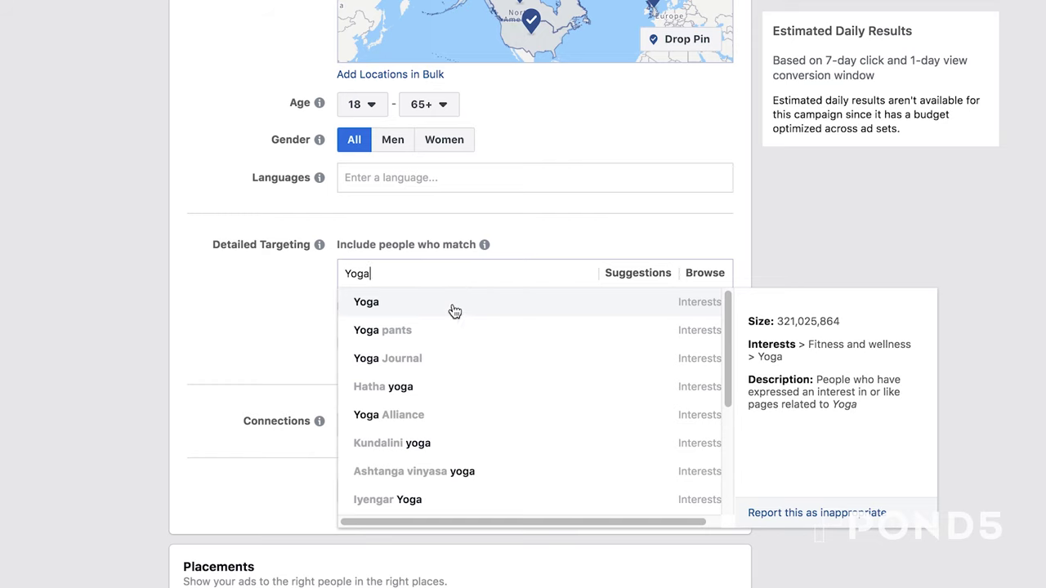
pyautogui.click(455, 311)
pyautogui.click(390, 336)
pyautogui.write('travel')
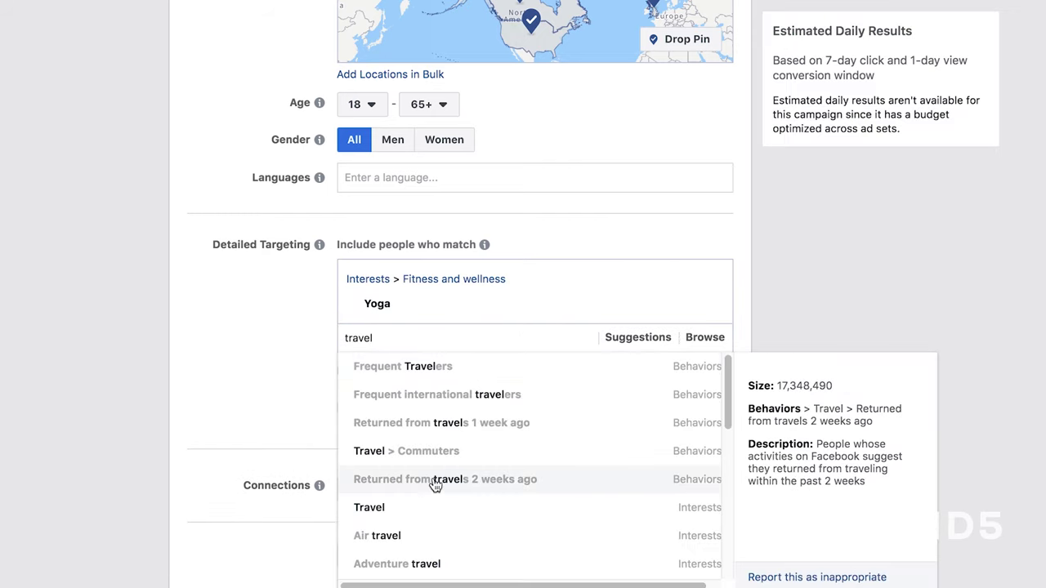
pyautogui.click(422, 508)
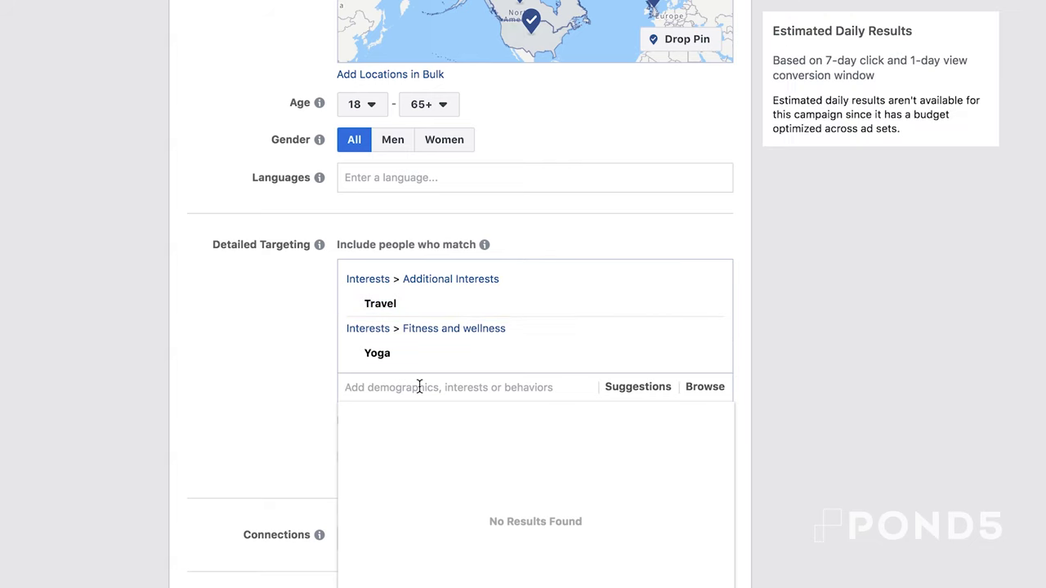
pyautogui.write('medi')
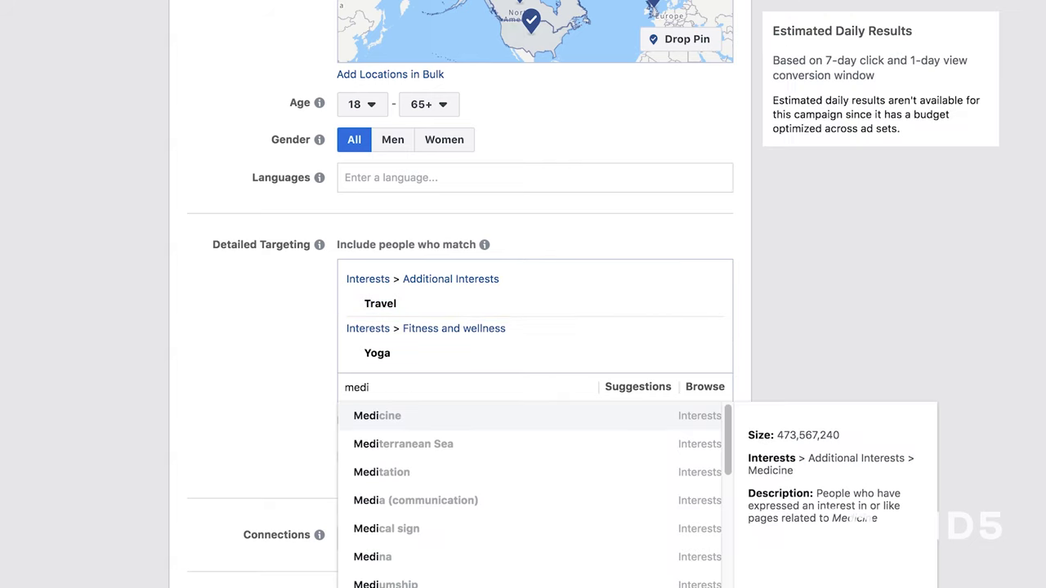
pyautogui.write('t')
pyautogui.click(420, 449)
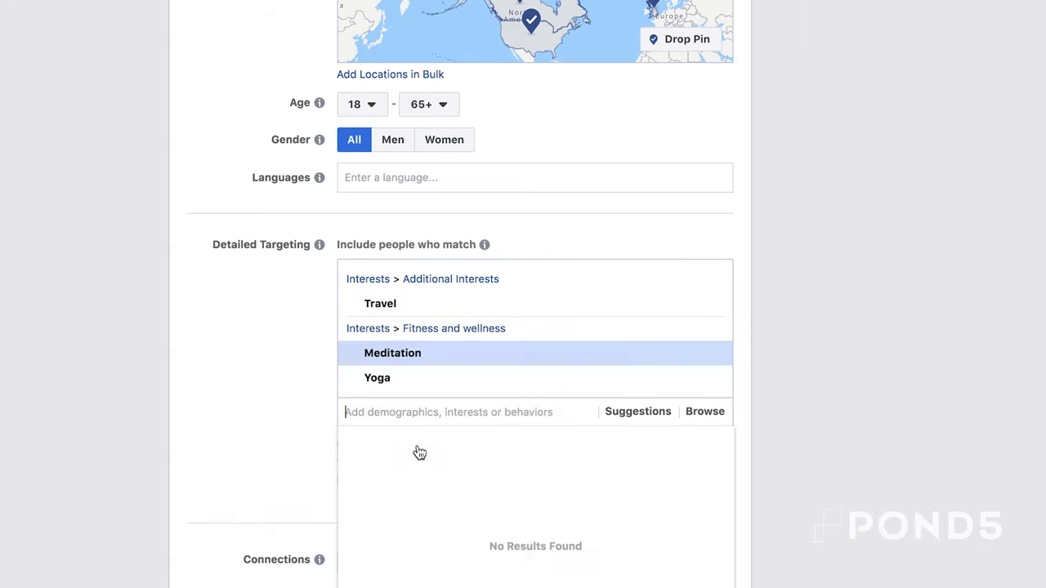
pyautogui.click(963, 446)
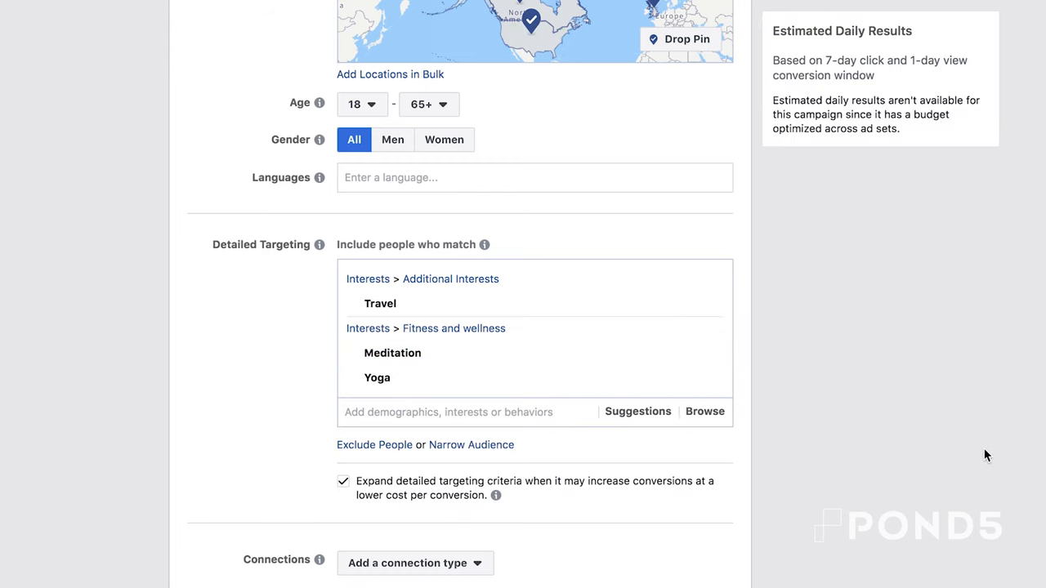
pyautogui.scroll(-10, 392, 175)
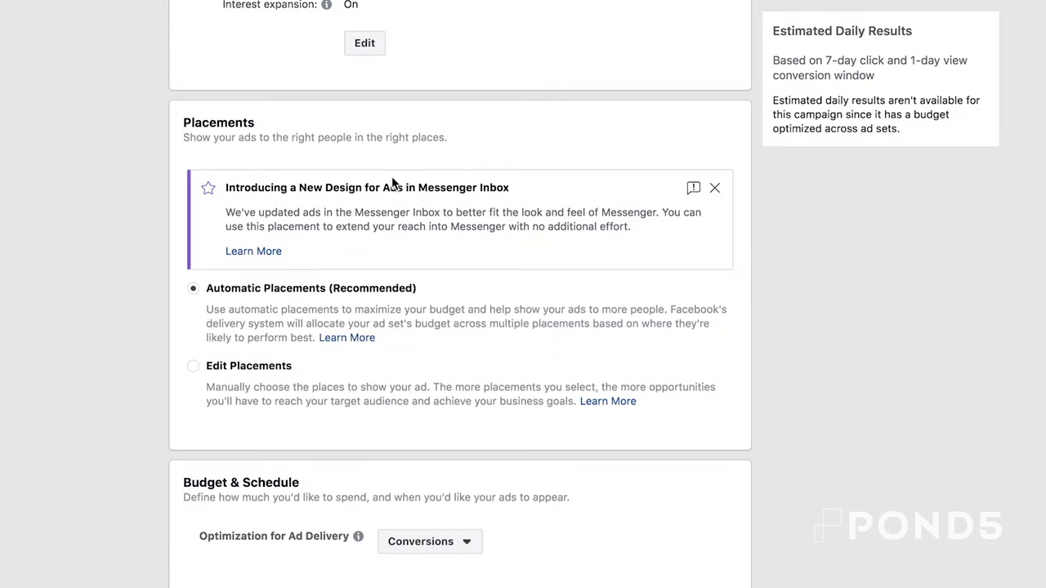
# Use manual placements with only Facebook News Feed and In-Stream Videos, then continue to the ad
pyautogui.scroll(-4, 392, 181)
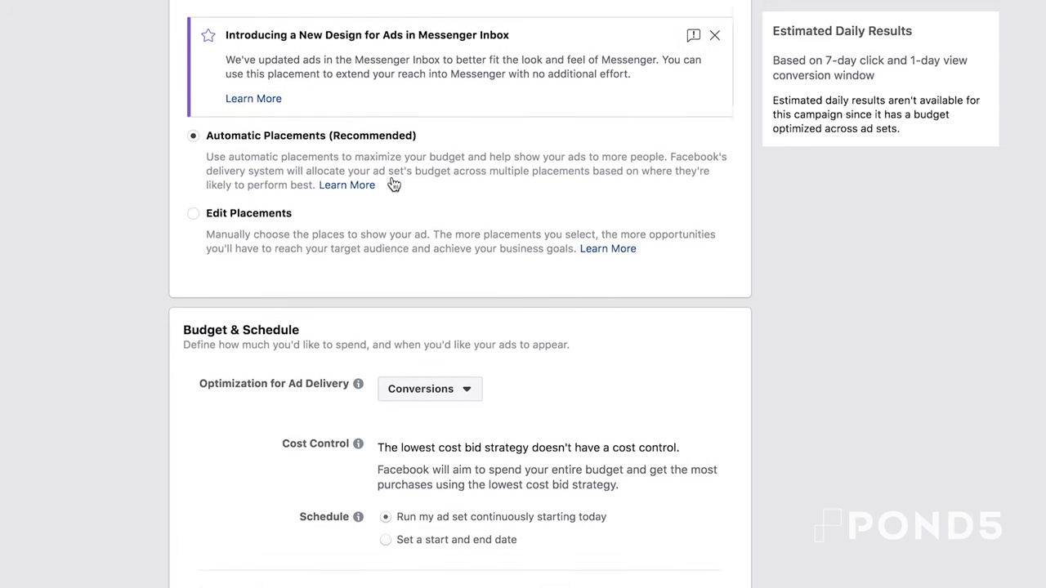
pyautogui.scroll(-1, 392, 185)
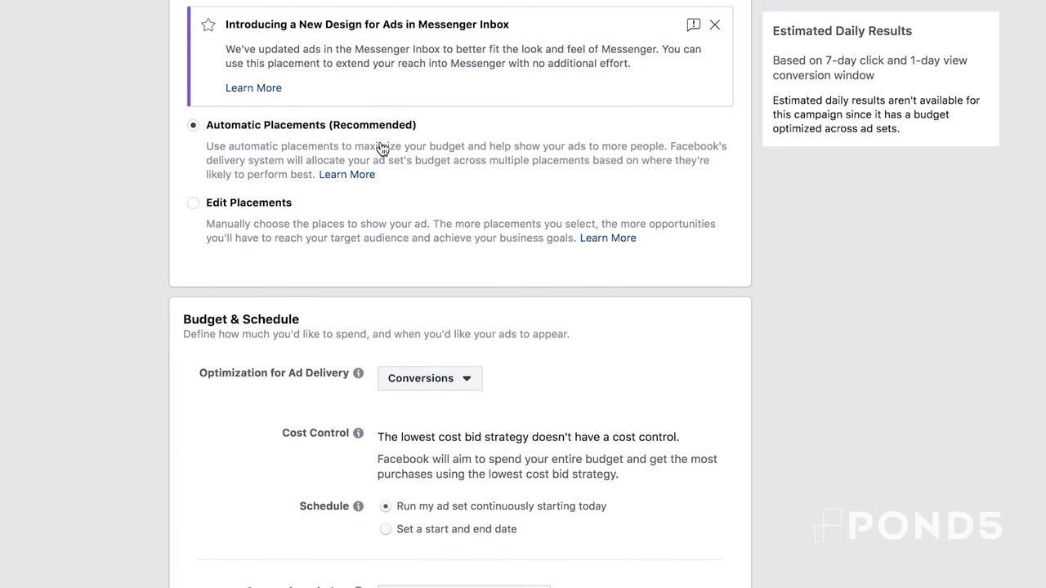
pyautogui.click(193, 205)
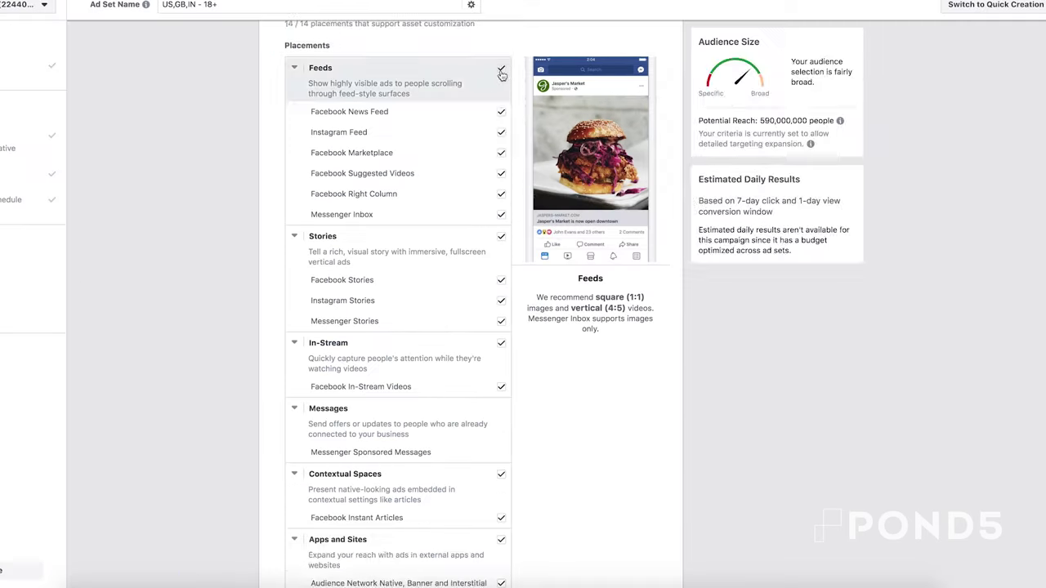
pyautogui.click(501, 71)
pyautogui.click(500, 278)
pyautogui.scroll(-3, 503, 433)
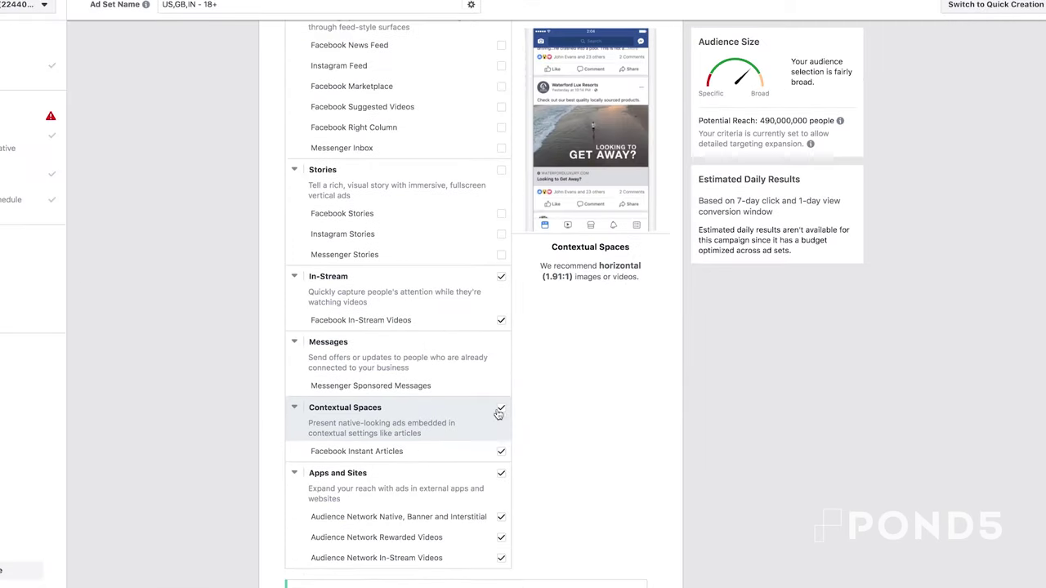
pyautogui.click(501, 407)
pyautogui.scroll(3, 585, 447)
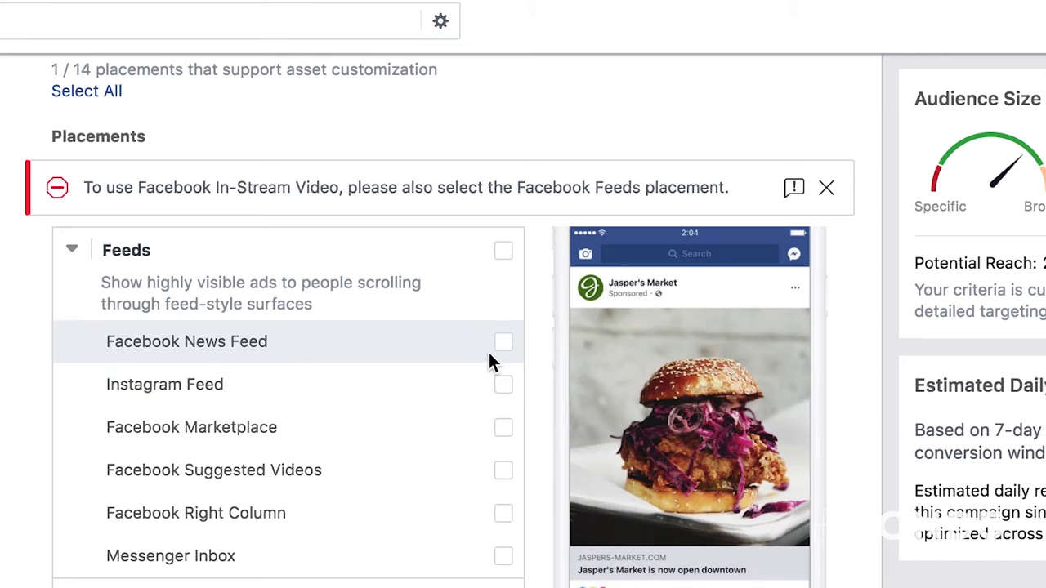
pyautogui.click(505, 346)
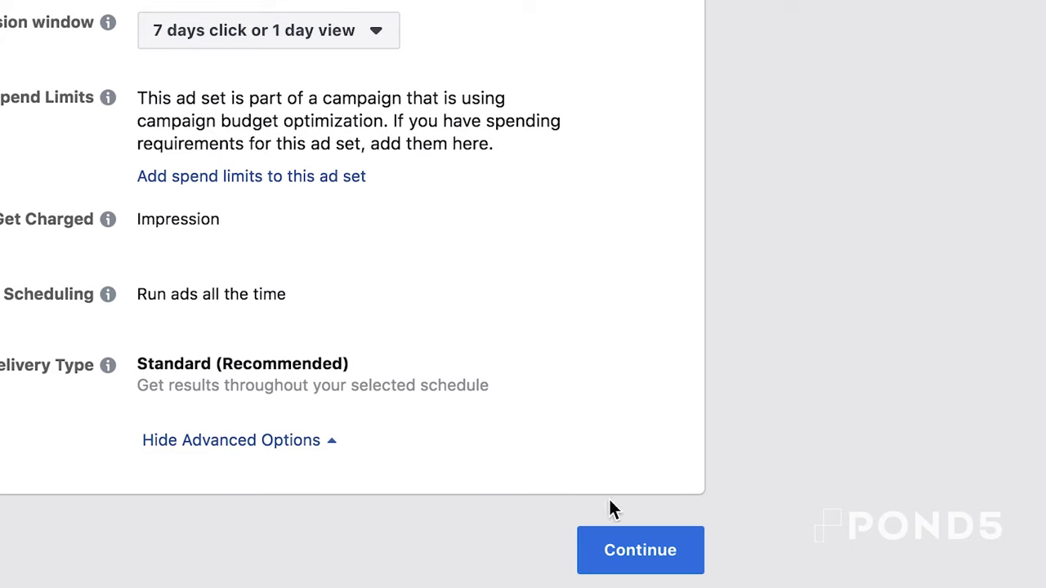
pyautogui.click(635, 553)
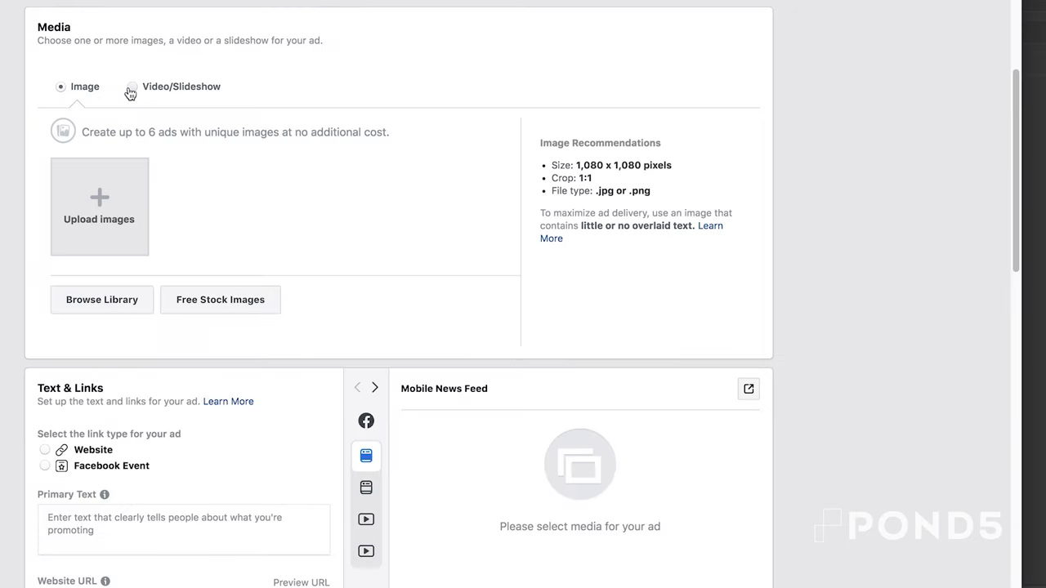
# Upload Facebook Instream 5-15 seconds.mp4 as the ad video with the Wellness frame as custom thumbnail
pyautogui.click(133, 89)
pyautogui.click(273, 238)
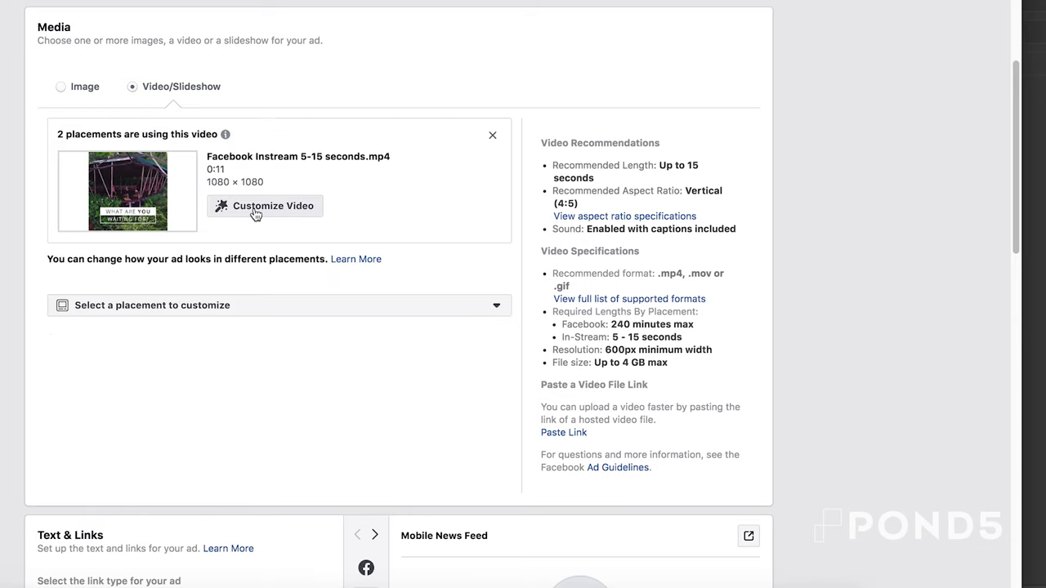
pyautogui.click(254, 209)
pyautogui.click(228, 165)
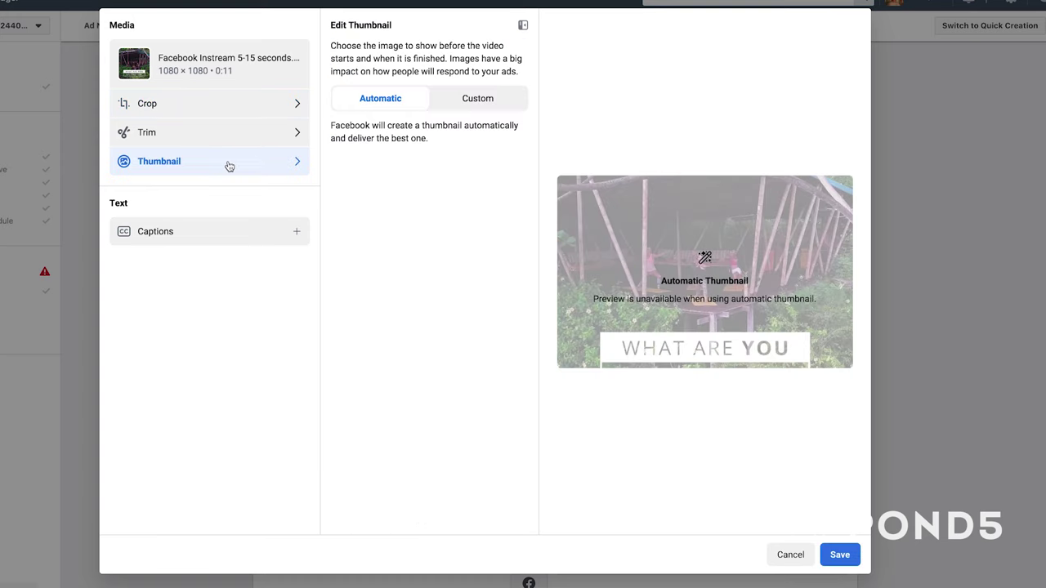
pyautogui.click(487, 99)
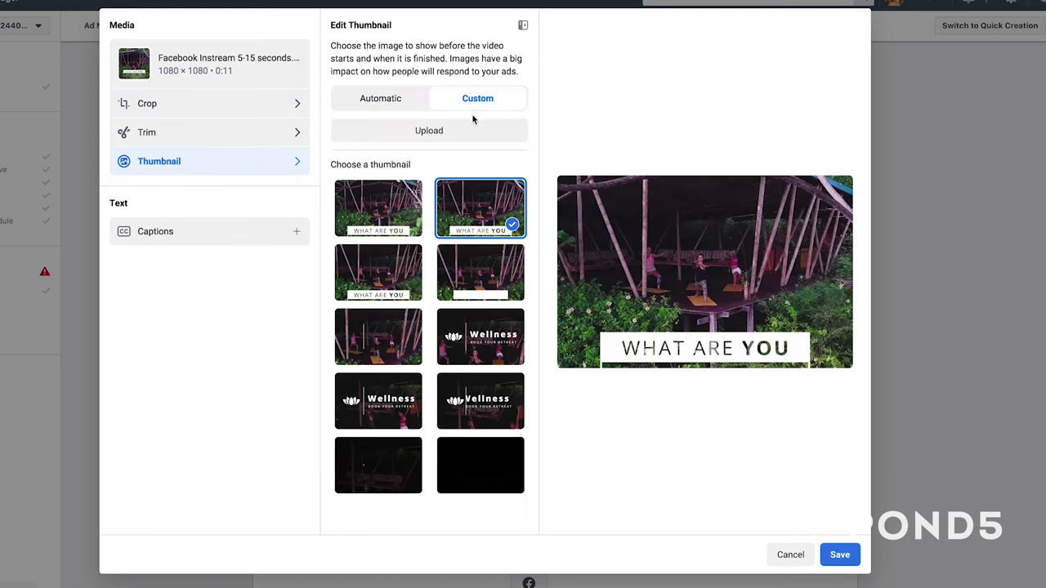
pyautogui.click(478, 340)
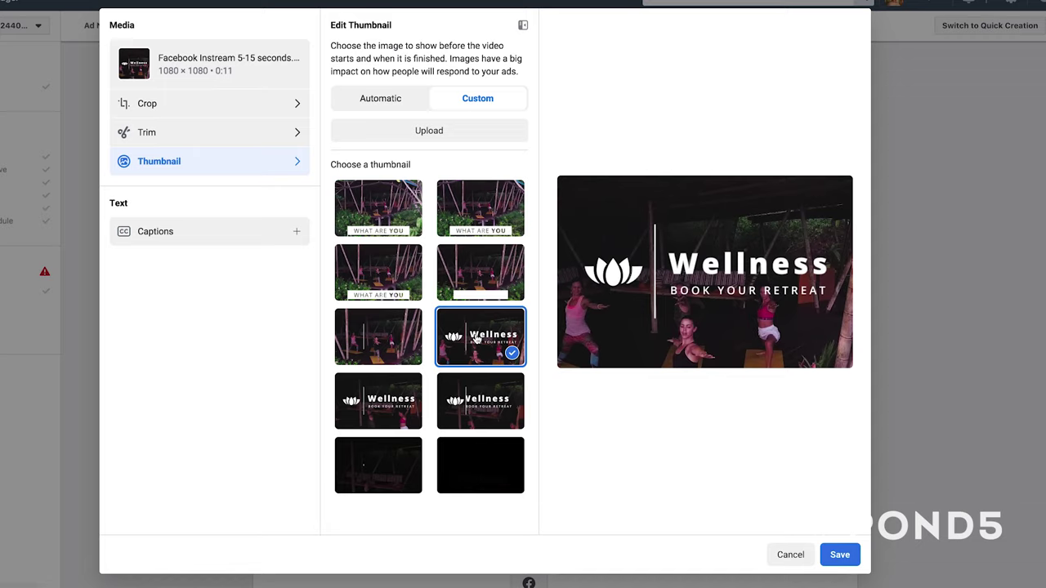
pyautogui.click(840, 559)
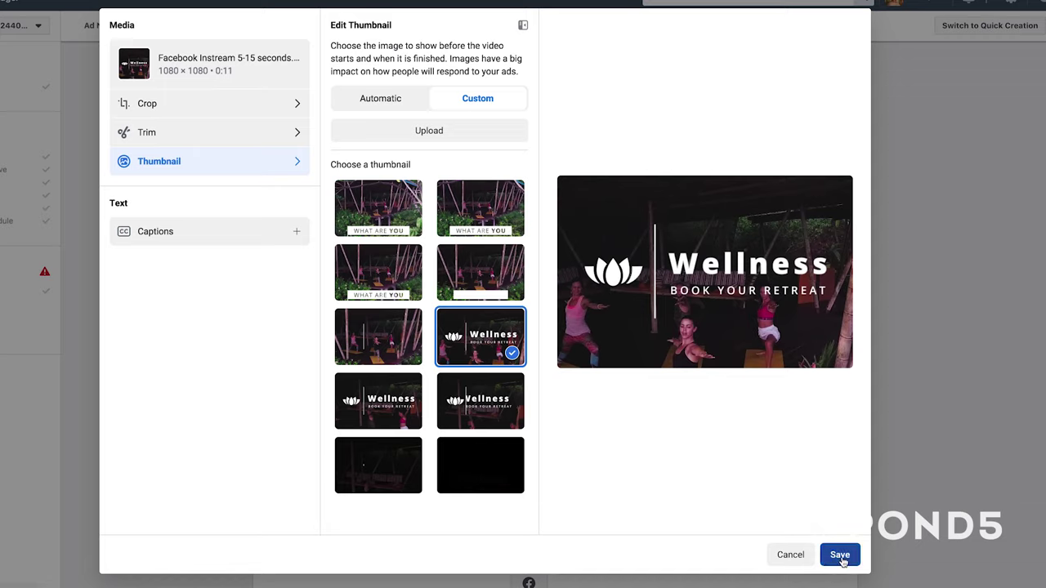
# Enter the wellness website link, primary text 'Book a Wellness Retreat. On sale now!' and headline 'Wellness Retreats - Costa Rica'
pyautogui.write('http://wellnesstest.com')
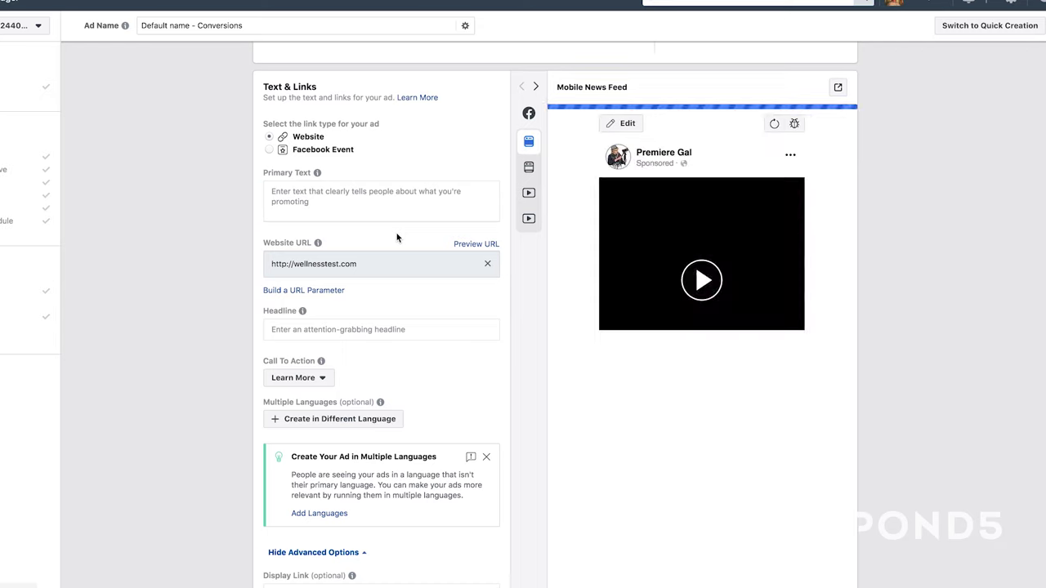
pyautogui.click(397, 211)
pyautogui.write('Book a Wellness ')
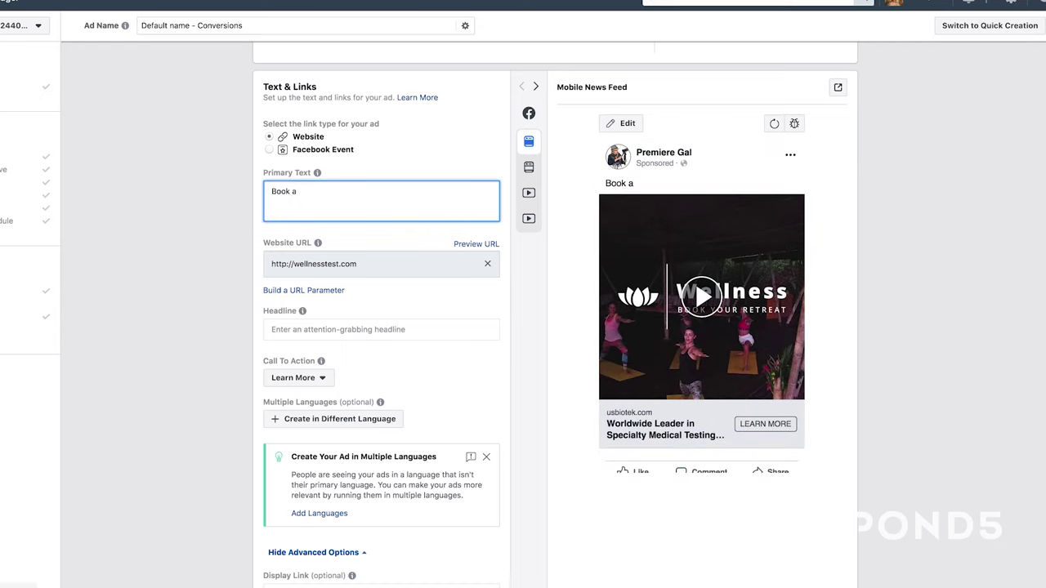
pyautogui.write('Retreat. On sale now!')
pyautogui.click(457, 329)
pyautogui.write('Wellness Retreats - Costa Rica')
pyautogui.click(229, 368)
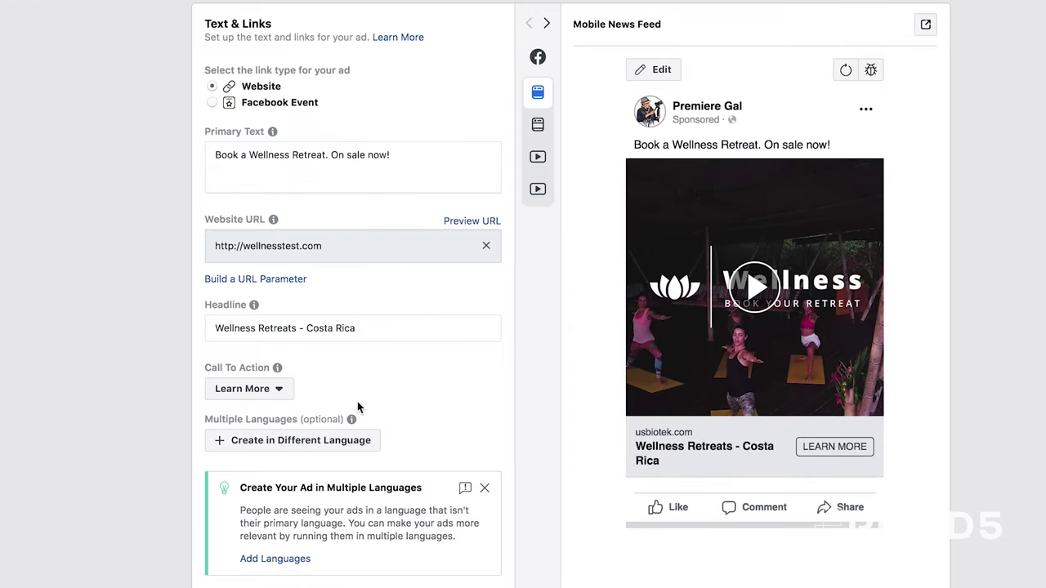
# Set the call to action to Book Now and preview the Desktop News Feed
pyautogui.click(270, 392)
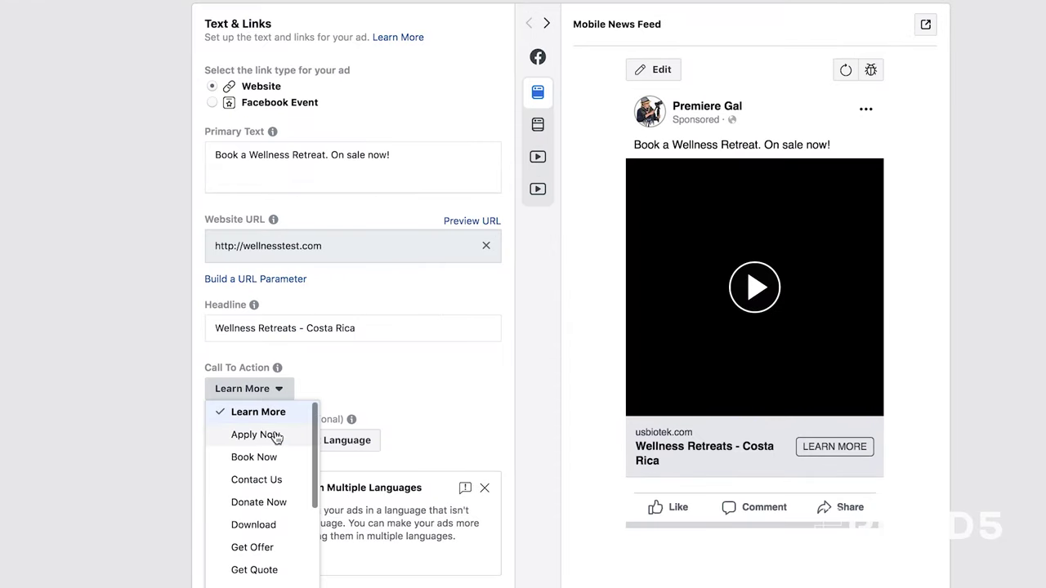
pyautogui.click(277, 456)
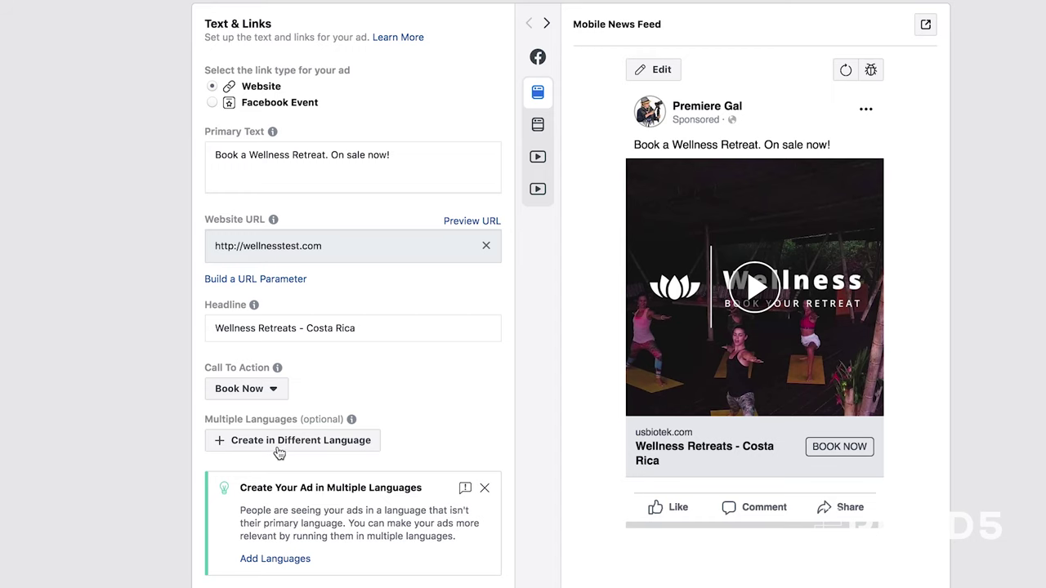
pyautogui.click(547, 24)
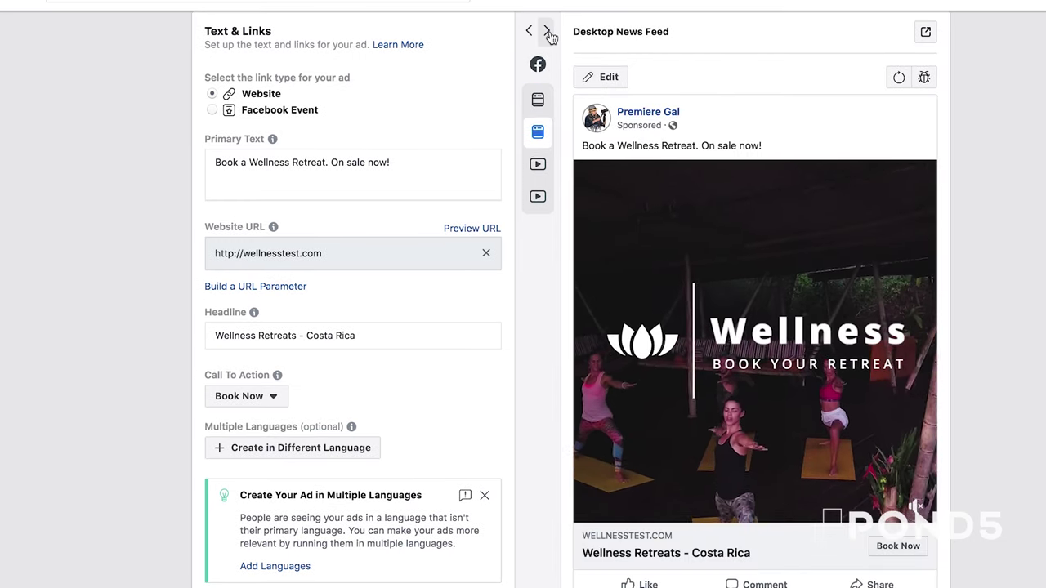